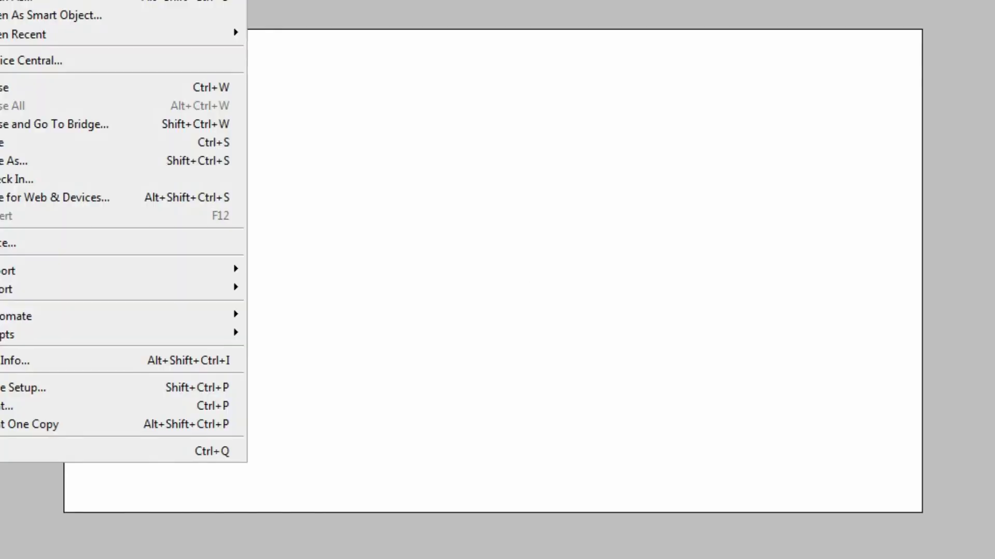
# Open the ocean, waterfall and tree source images from the Art VLOG folder.
pyautogui.click(648, 104)
pyautogui.doubleClick(777, 117)
pyautogui.moveTo(931, 228); pyautogui.dragTo(779, 160)
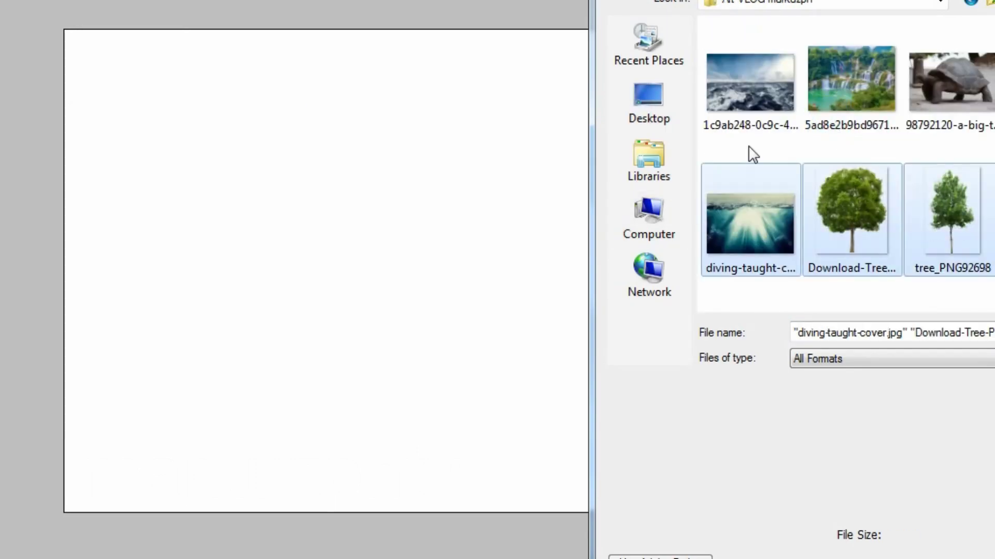
pyautogui.press('Return')
pyautogui.click(617, 165)
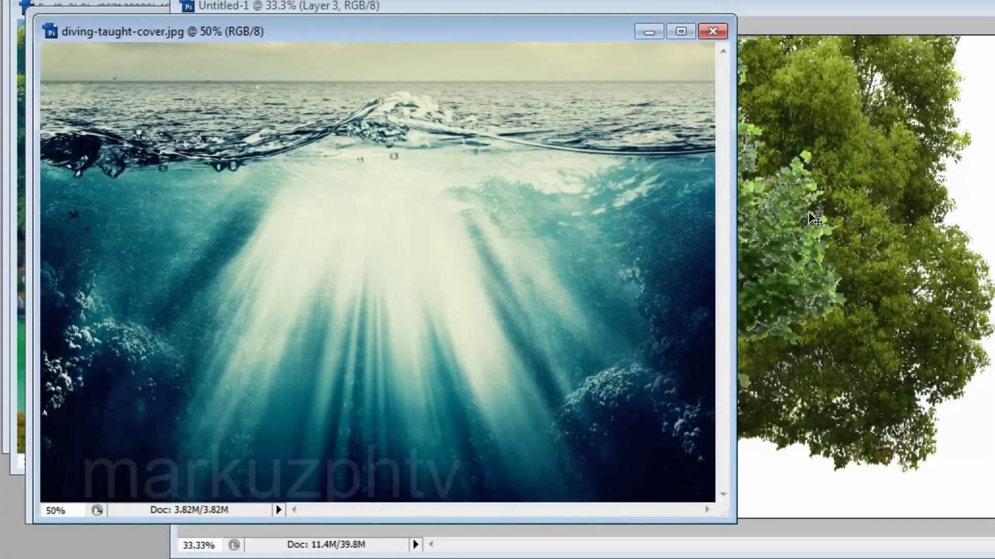
# Drag the ocean and waterfall images into the Untitled-1 canvas as layers.
pyautogui.moveTo(378, 289); pyautogui.dragTo(810, 288)
pyautogui.click(652, 30)
pyautogui.moveTo(311, 259); pyautogui.dragTo(725, 233)
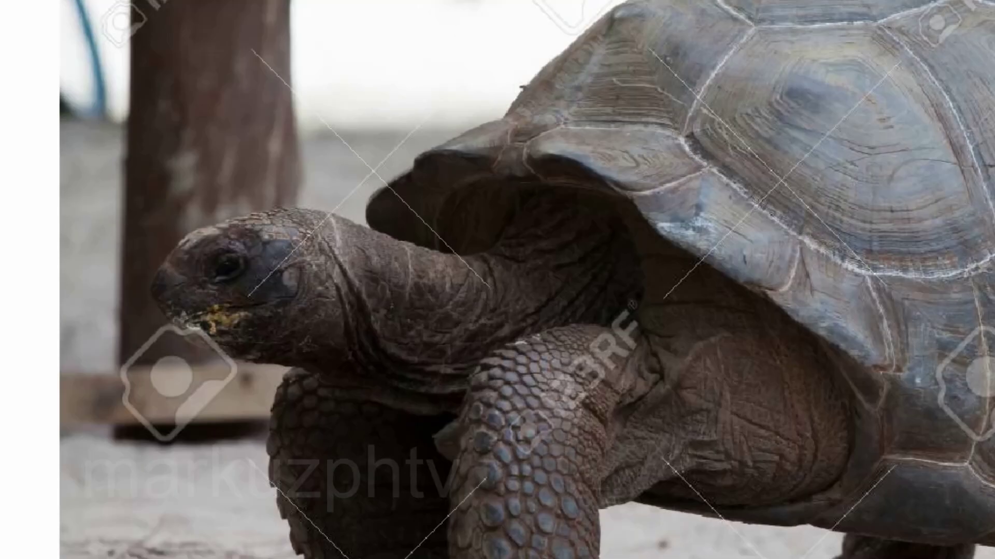
# Trace the tortoise outline from its head along the shell top and rear down the back leg.
pyautogui.click(296, 374)
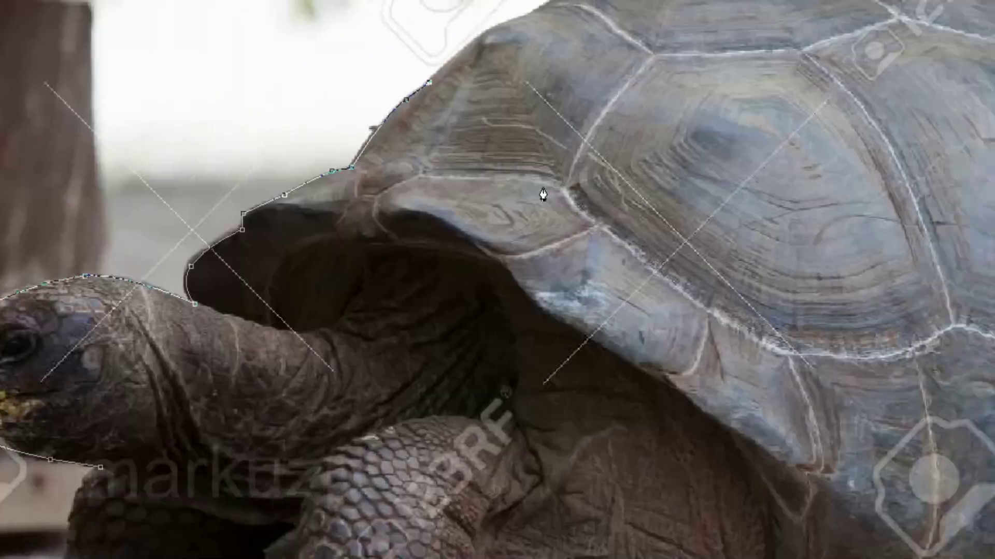
pyautogui.click(532, 90)
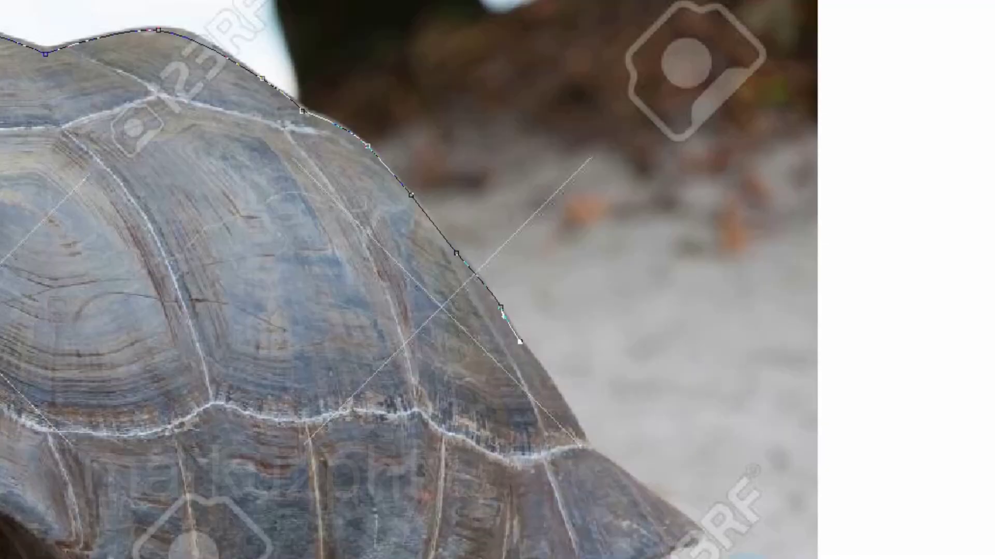
pyautogui.click(587, 219)
pyautogui.click(631, 347)
pyautogui.click(633, 367)
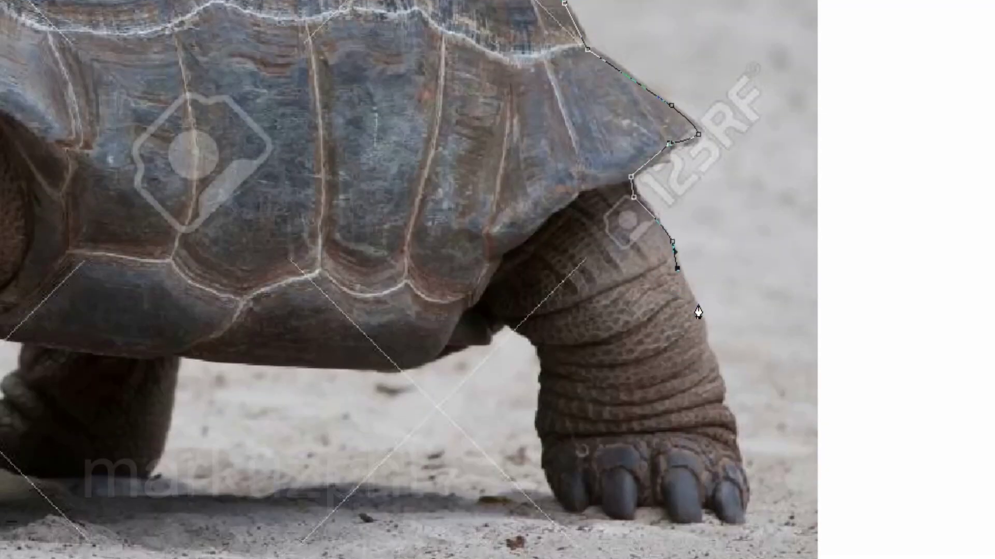
pyautogui.scroll(-1, 736, 382)
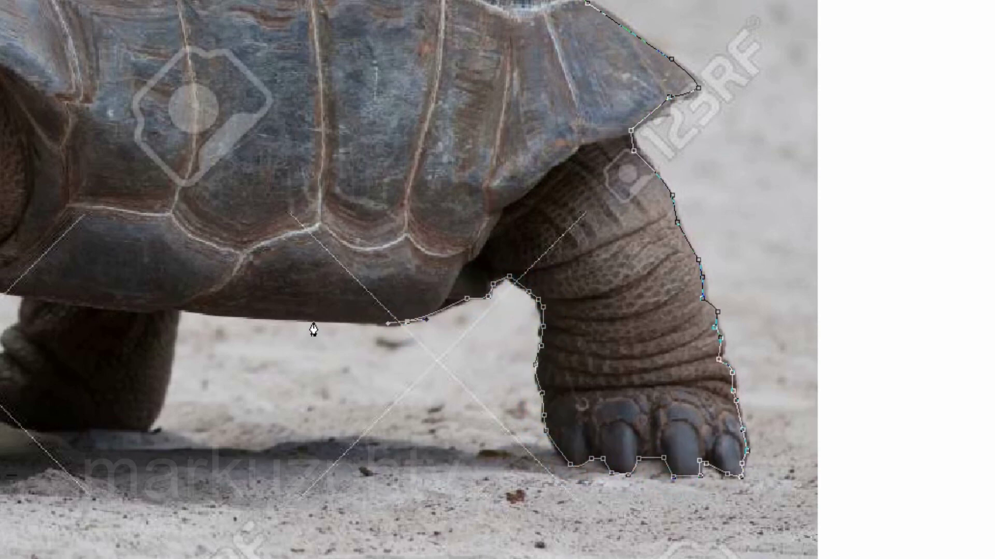
pyautogui.click(149, 429)
pyautogui.hscroll(-5, 541, 487)
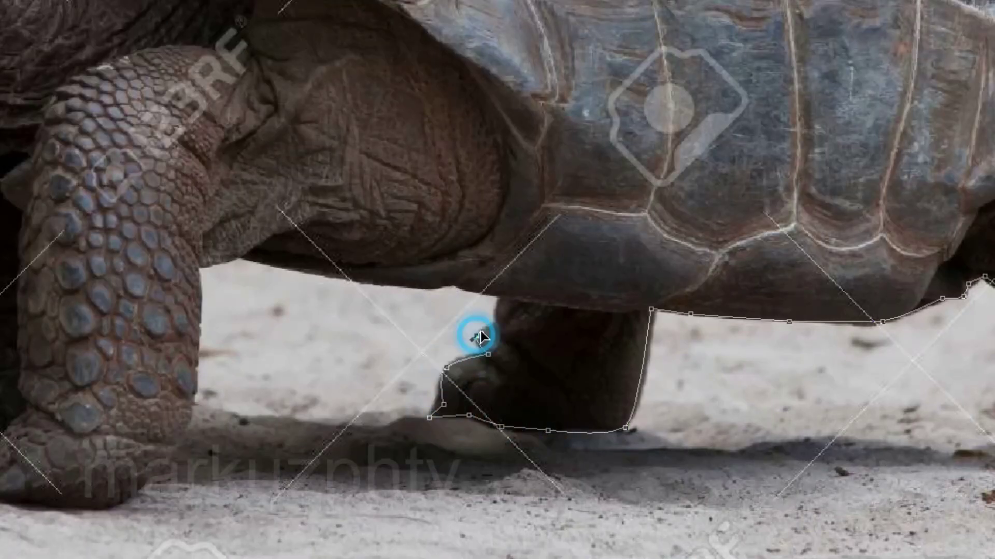
# Continue the outline around the hind foot, front foot and up the front leg.
pyautogui.click(454, 283)
pyautogui.scroll(-3, 245, 272)
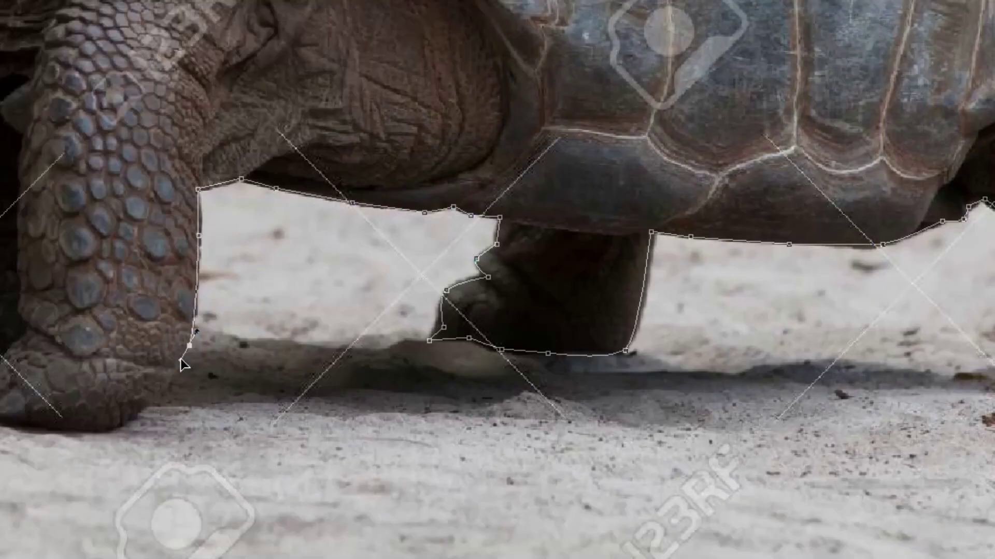
pyautogui.hscroll(-5, 256, 432)
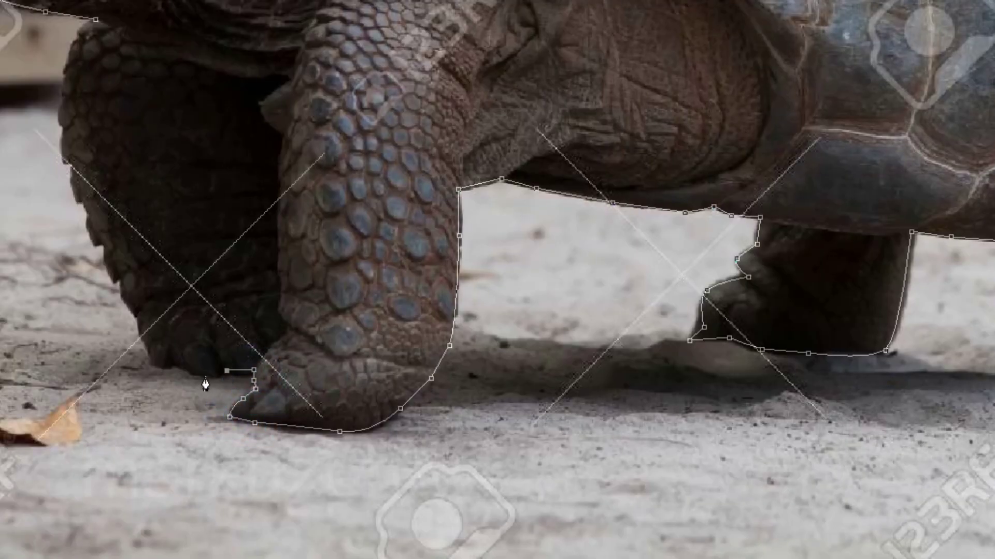
pyautogui.hscroll(-5, 613, 278)
pyautogui.scroll(2, 522, 339)
pyautogui.click(522, 340)
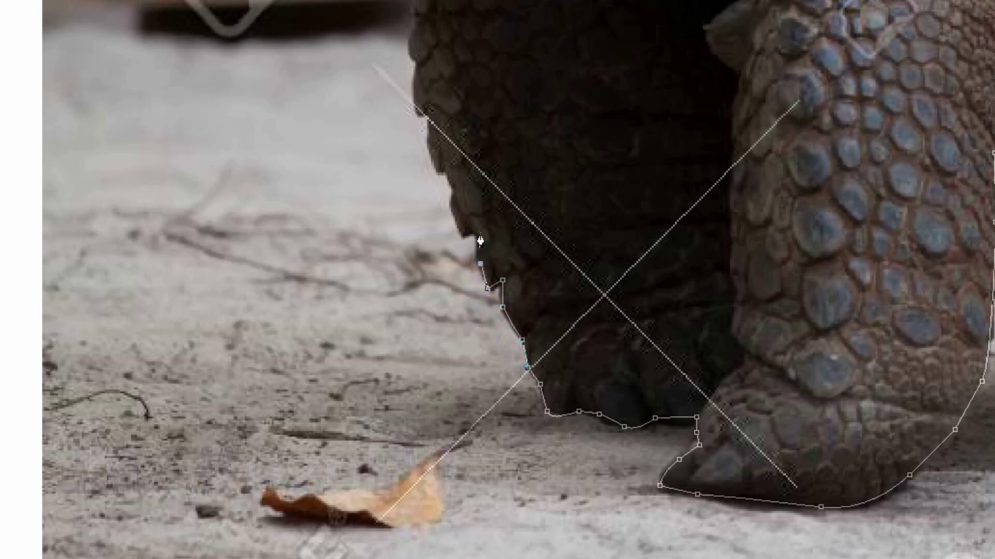
pyautogui.scroll(2, 449, 178)
pyautogui.click(427, 243)
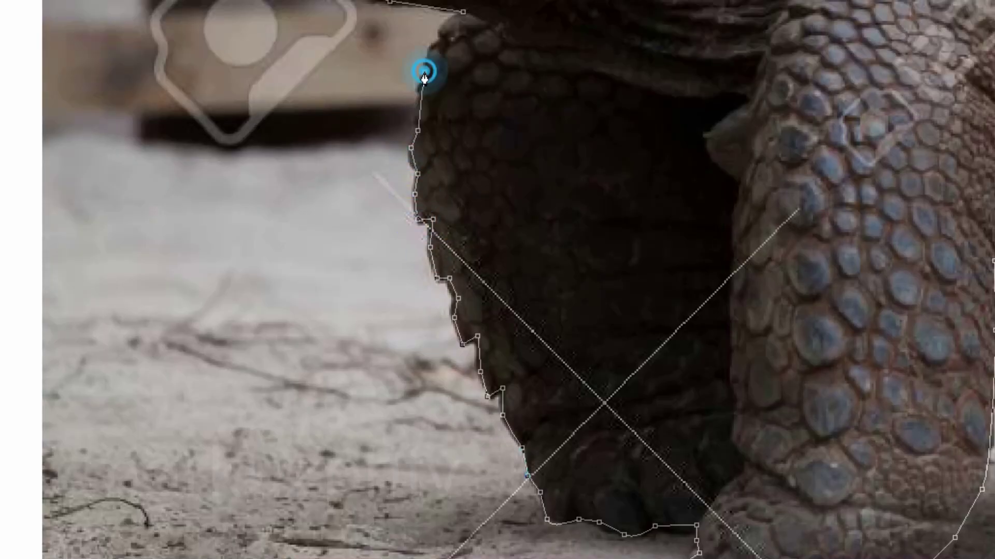
# Close the tortoise path and turn it into a selection with Make Selection.
pyautogui.click(465, 22)
pyautogui.rightClick(522, 42)
pyautogui.click(617, 134)
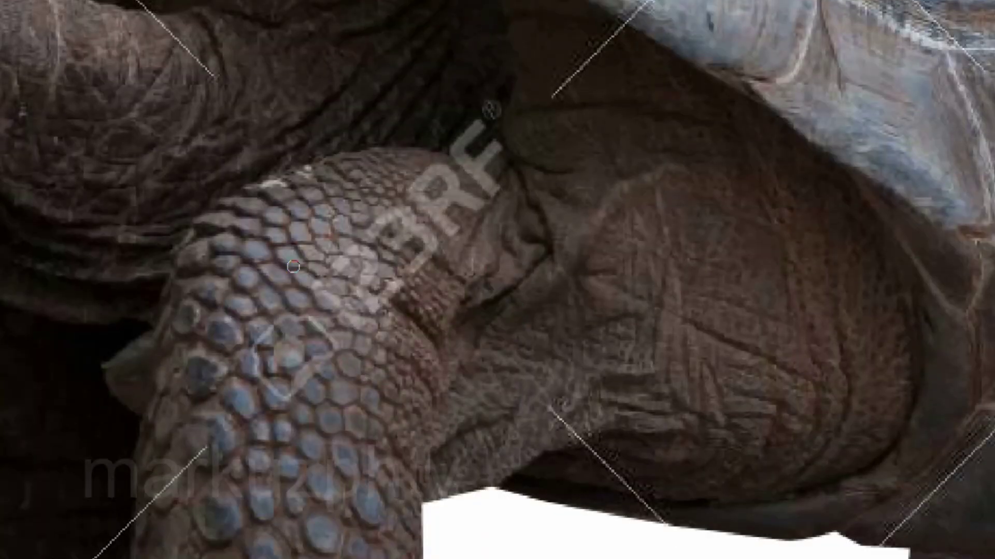
# Set the Spot Healing Brush size and heal the white artefact below the leg.
pyautogui.rightClick(293, 266)
pyautogui.click(369, 305)
pyautogui.press('Return')
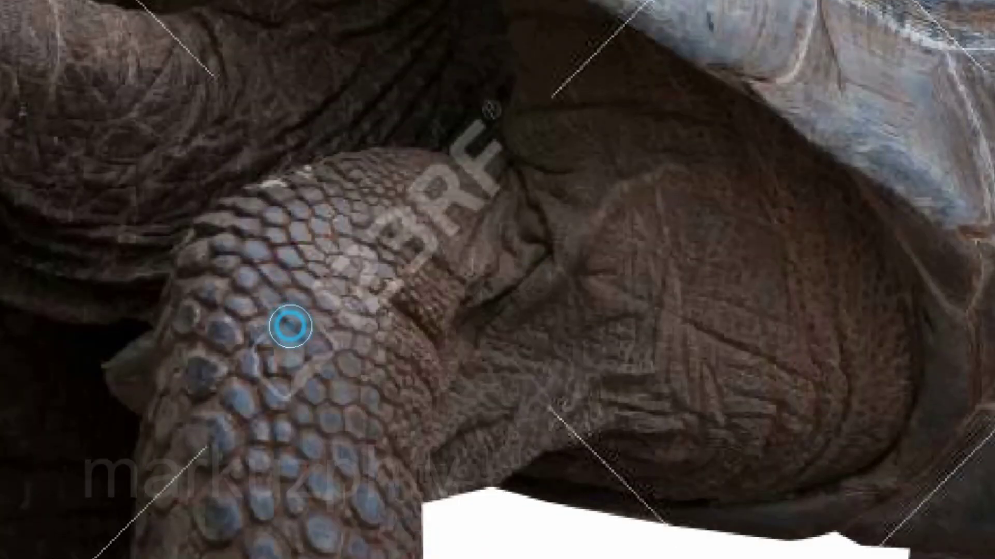
pyautogui.scroll(3, 305, 363)
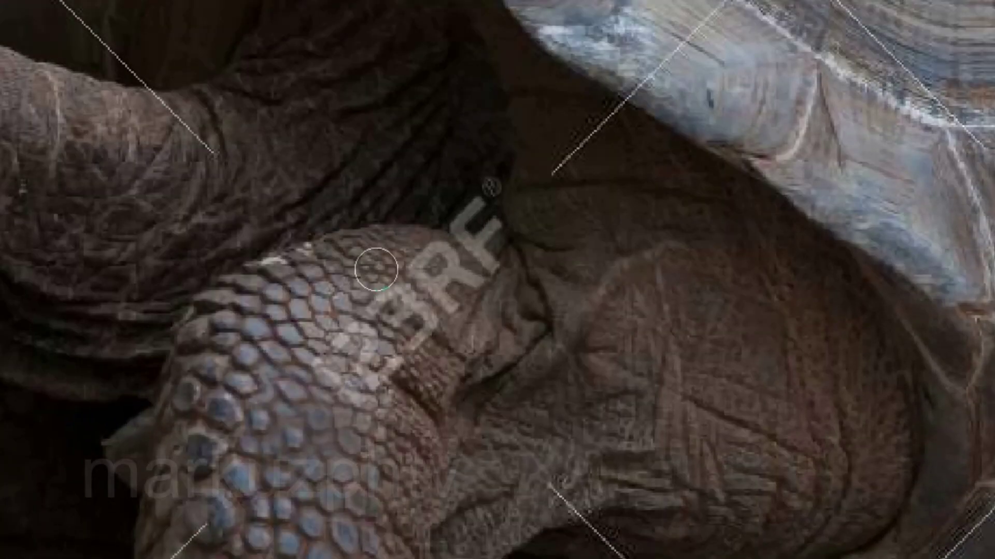
pyautogui.scroll(2, 384, 318)
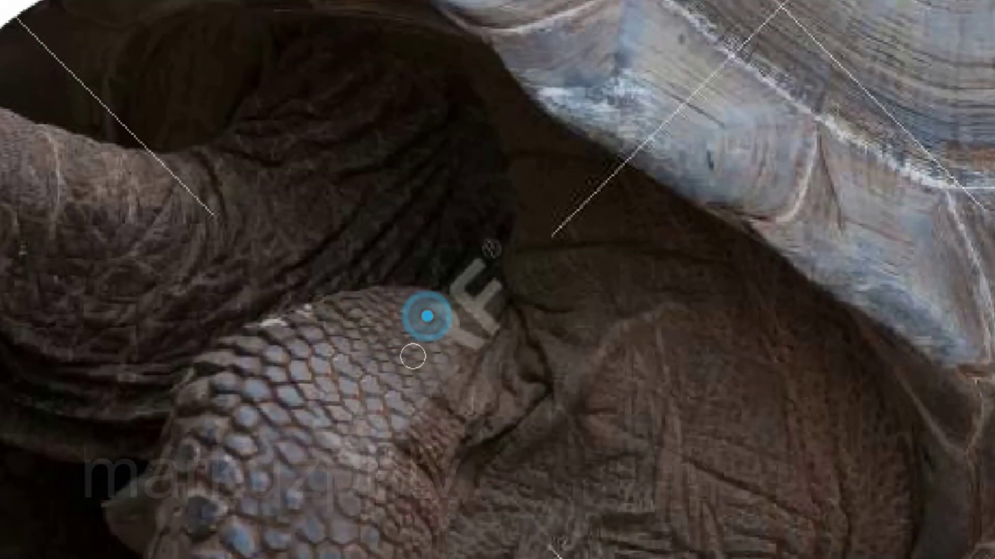
pyautogui.click(451, 327)
pyautogui.scroll(1, 467, 251)
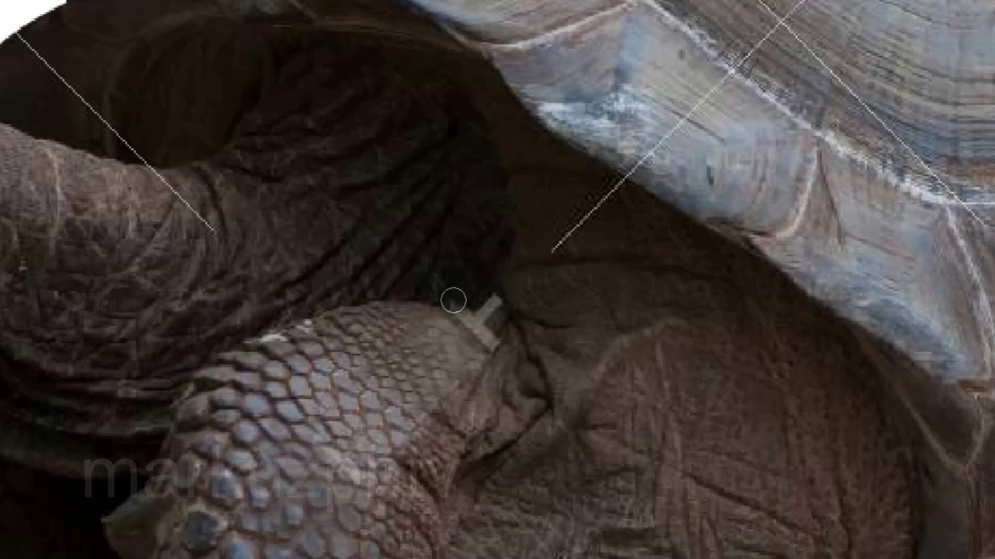
pyautogui.click(490, 296)
# Heal the diagonal watermark lines across the shell plates.
pyautogui.scroll(1, 633, 223)
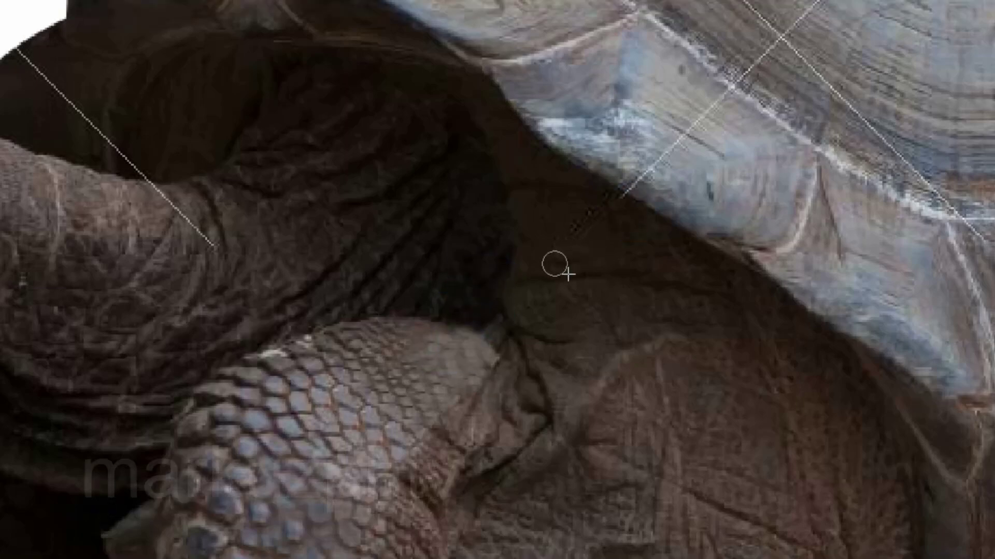
pyautogui.scroll(3, 467, 355)
pyautogui.scroll(3, 20, 179)
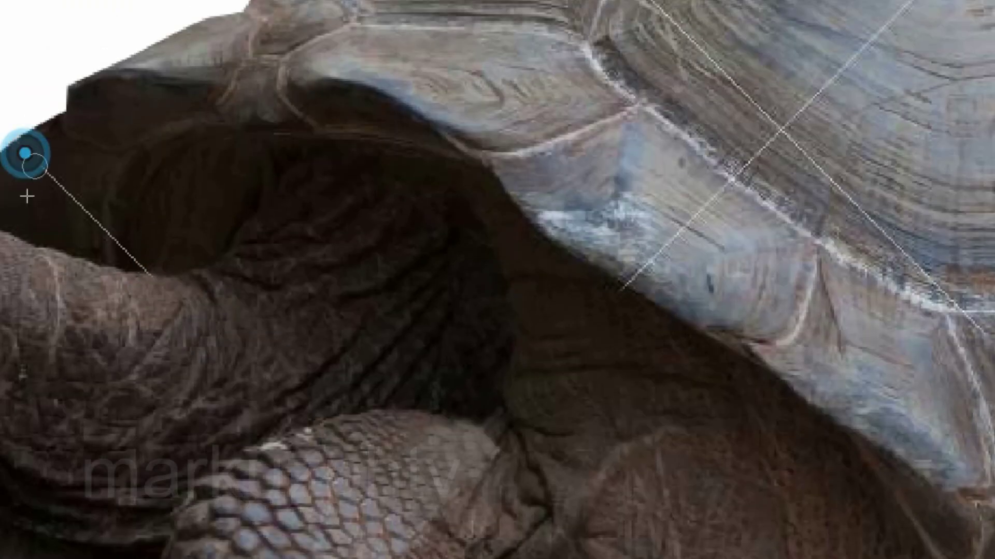
pyautogui.scroll(3, 143, 241)
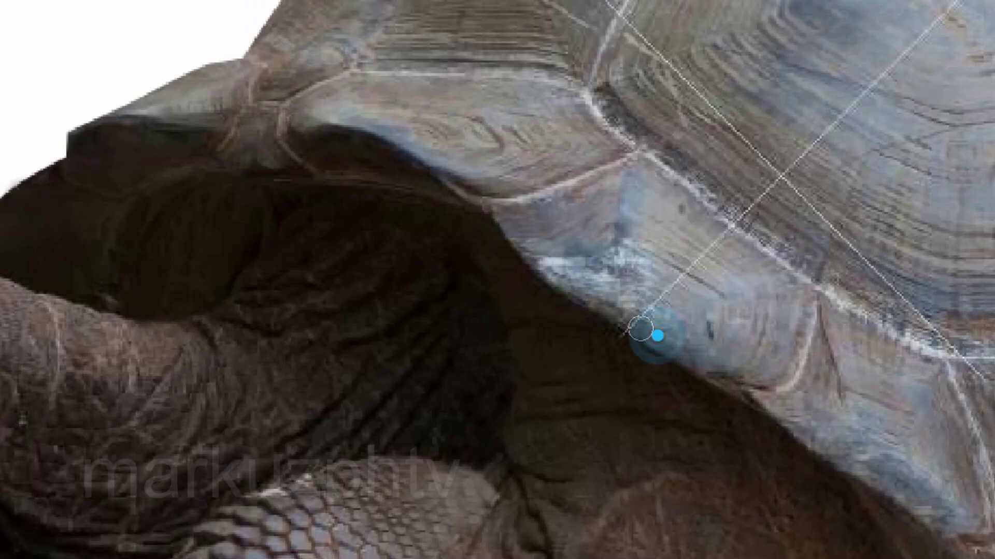
pyautogui.moveTo(626, 332); pyautogui.dragTo(485, 176)
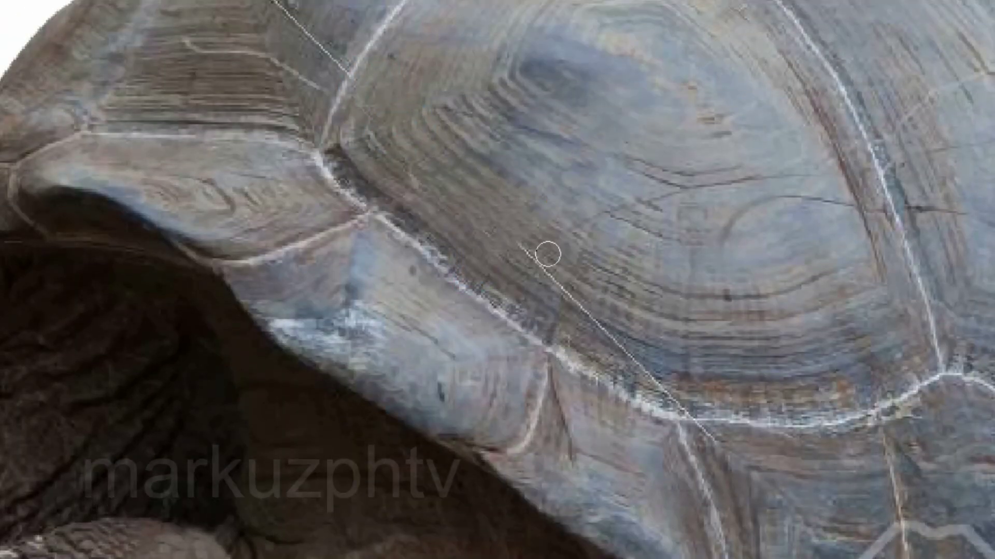
pyautogui.scroll(5, 281, 131)
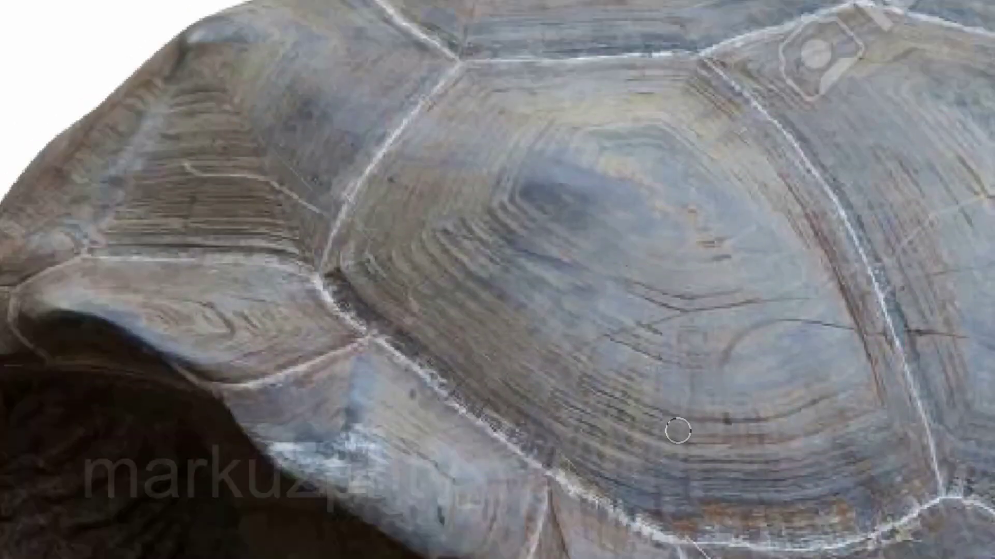
pyautogui.scroll(-7, 673, 363)
pyautogui.scroll(-7, 861, 418)
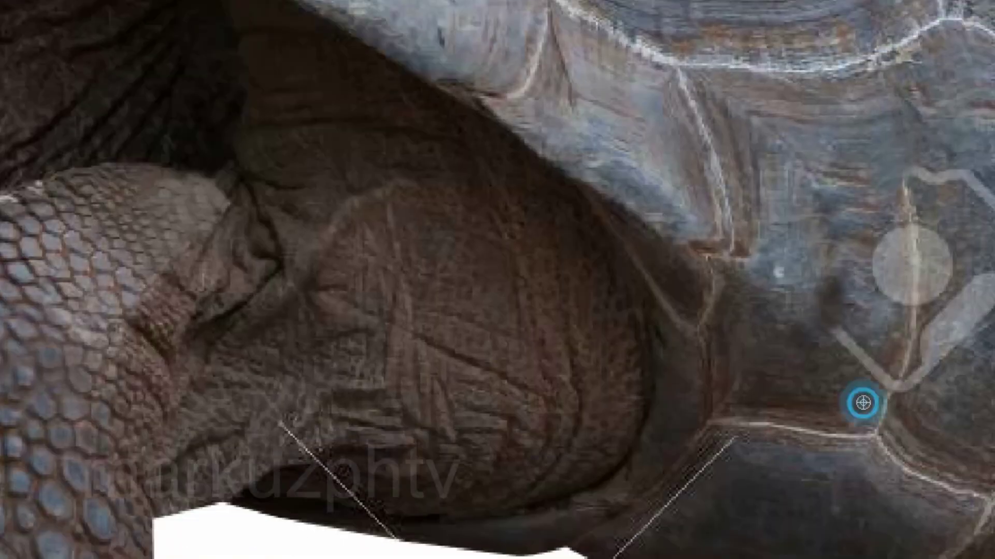
pyautogui.moveTo(864, 406); pyautogui.dragTo(597, 392)
pyautogui.moveTo(660, 178); pyautogui.dragTo(712, 229)
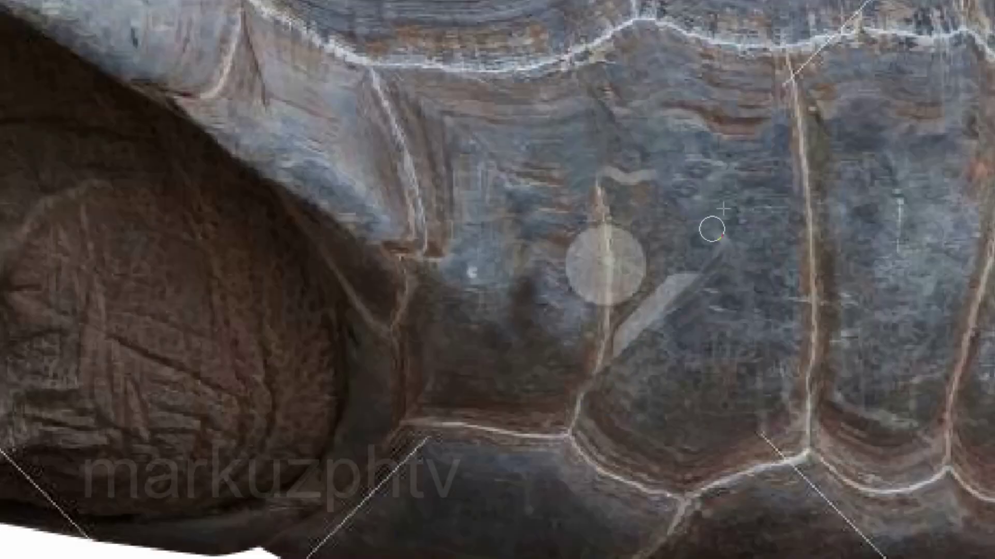
pyautogui.click(700, 310)
pyautogui.moveTo(674, 318); pyautogui.dragTo(683, 280)
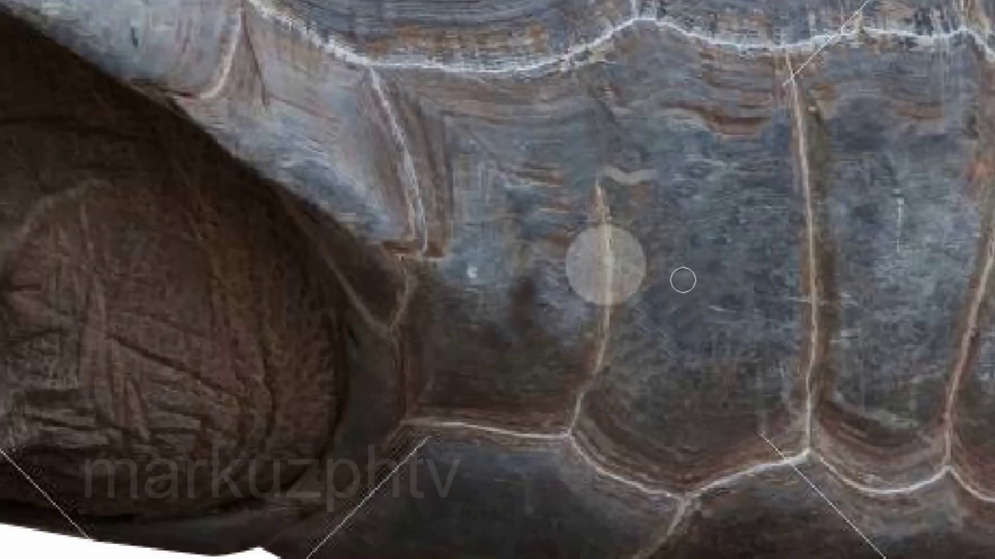
# Heal the lower-right line, the front leg lines and the line near the shell's lower edge.
pyautogui.scroll(-4, 582, 311)
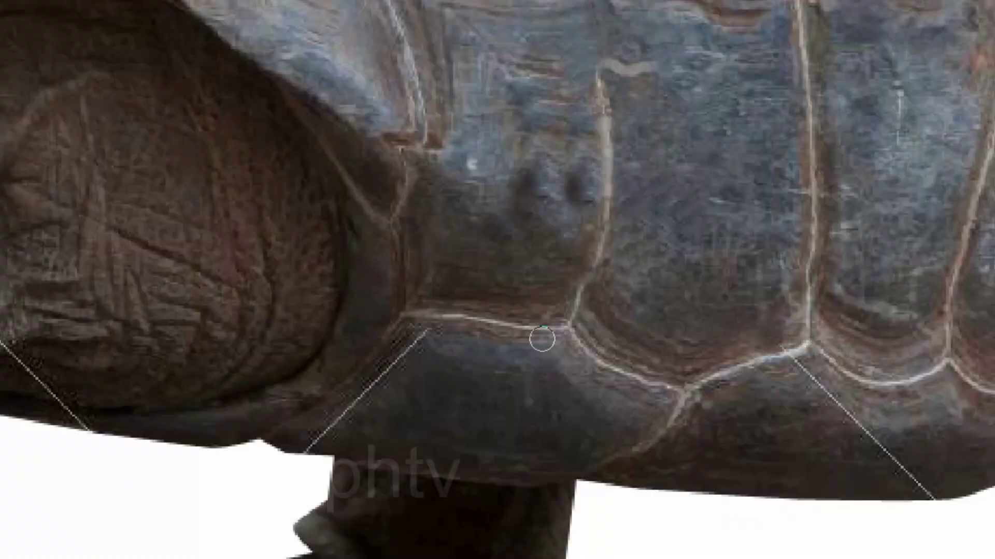
pyautogui.scroll(-2, 490, 366)
pyautogui.moveTo(788, 315)
pyautogui.mouseDown()
pyautogui.moveTo(826, 392)
pyautogui.moveTo(944, 422)
pyautogui.moveTo(898, 443)
pyautogui.mouseUp()
pyautogui.scroll(-3, 340, 544)
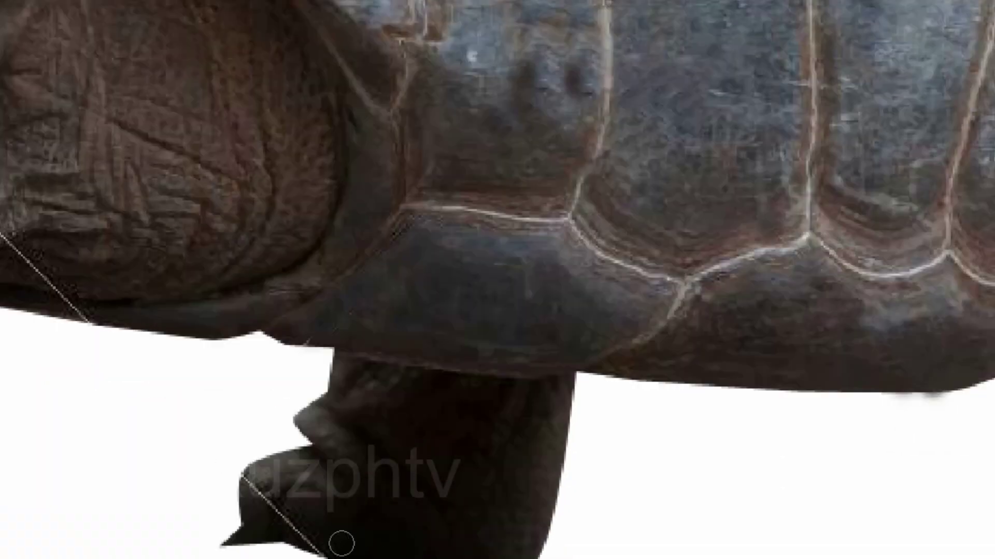
pyautogui.hscroll(-5, 493, 297)
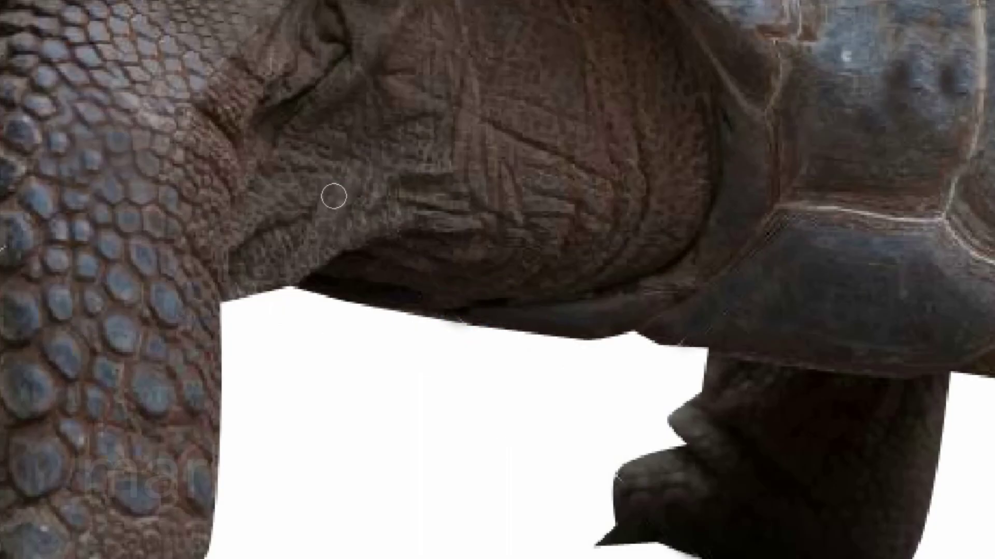
pyautogui.hscroll(-5, 332, 358)
pyautogui.moveTo(286, 348); pyautogui.dragTo(470, 176)
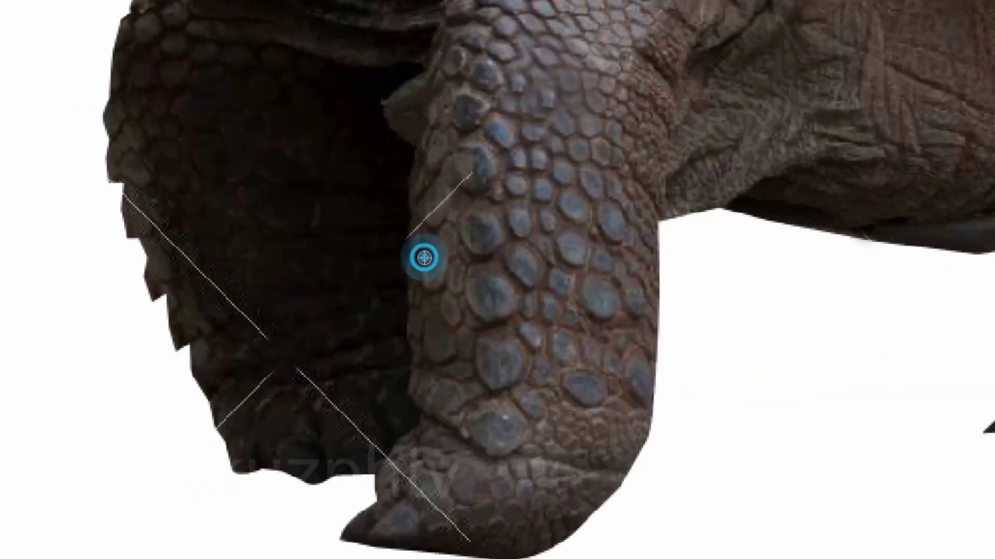
pyautogui.moveTo(285, 321); pyautogui.dragTo(150, 218)
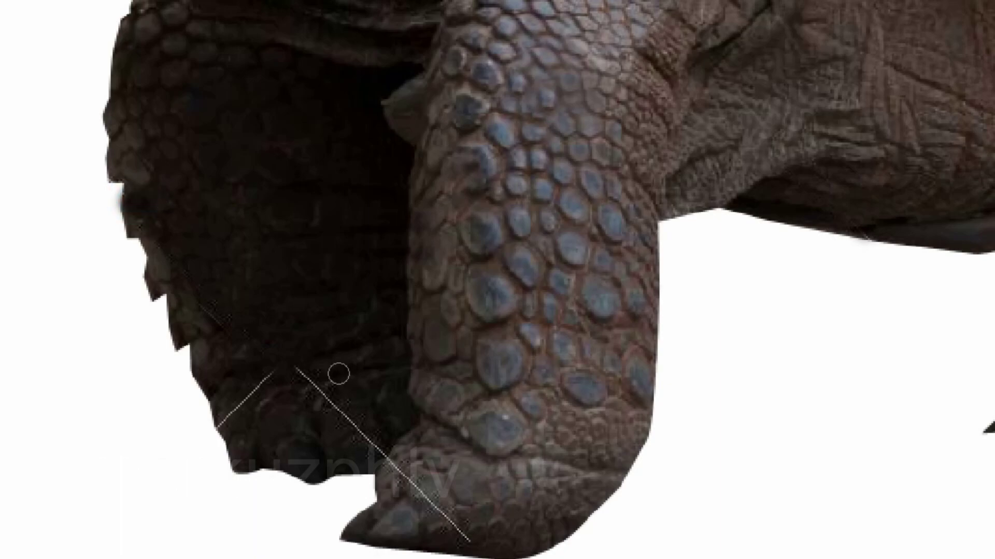
pyautogui.moveTo(240, 430); pyautogui.dragTo(272, 372)
pyautogui.scroll(-3, 489, 447)
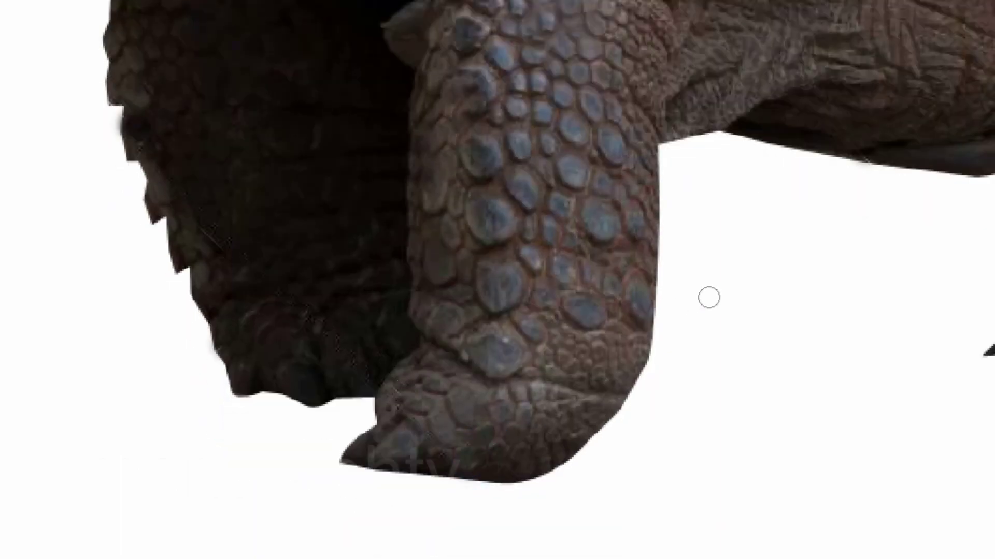
# Heal the scratches on the tortoise's head and rear leg.
pyautogui.hotkey('ctrl', '0')
pyautogui.scroll(5, 261, 151)
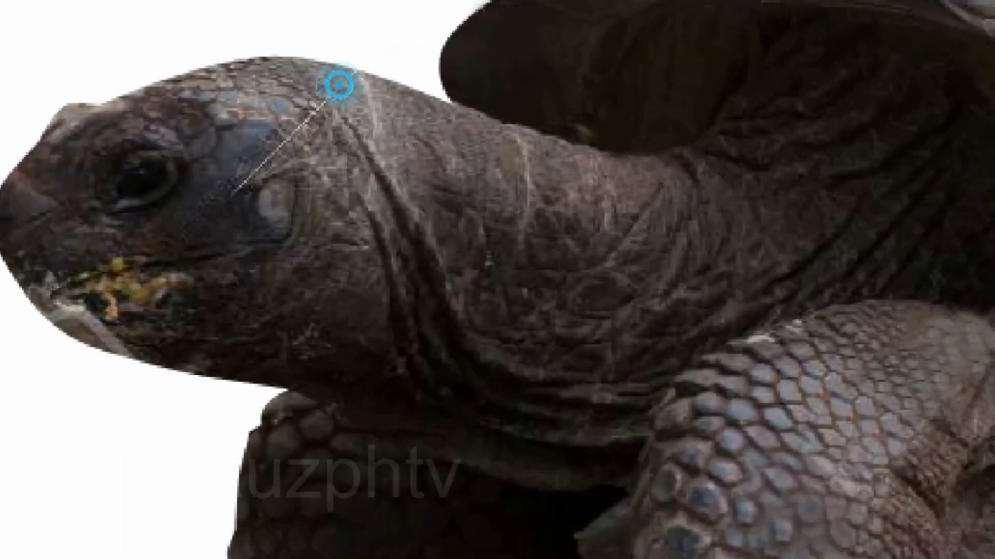
pyautogui.moveTo(340, 85); pyautogui.dragTo(233, 193)
pyautogui.hotkey('ctrl', '0')
pyautogui.scroll(5, 777, 371)
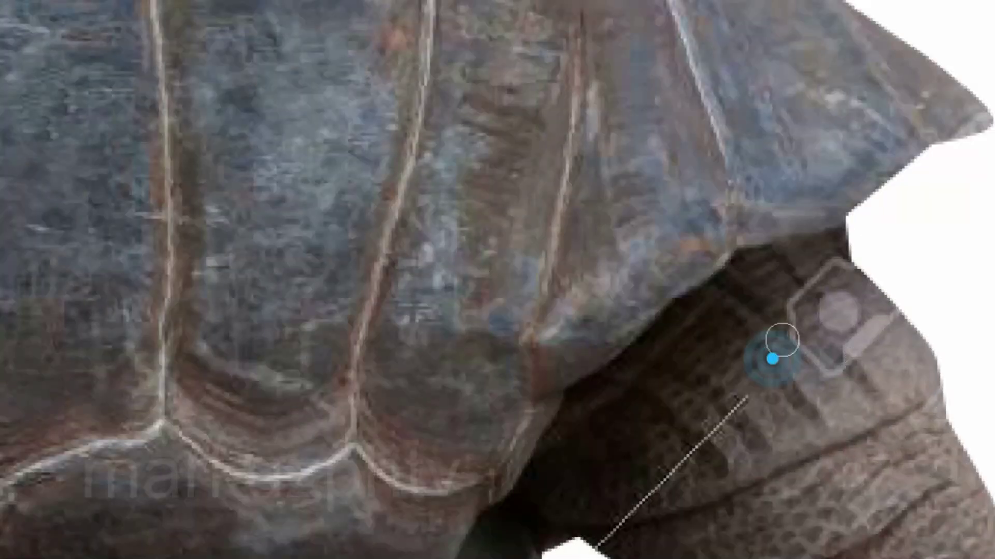
pyautogui.scroll(-3, 782, 340)
pyautogui.moveTo(743, 288); pyautogui.dragTo(611, 413)
pyautogui.scroll(1, 644, 382)
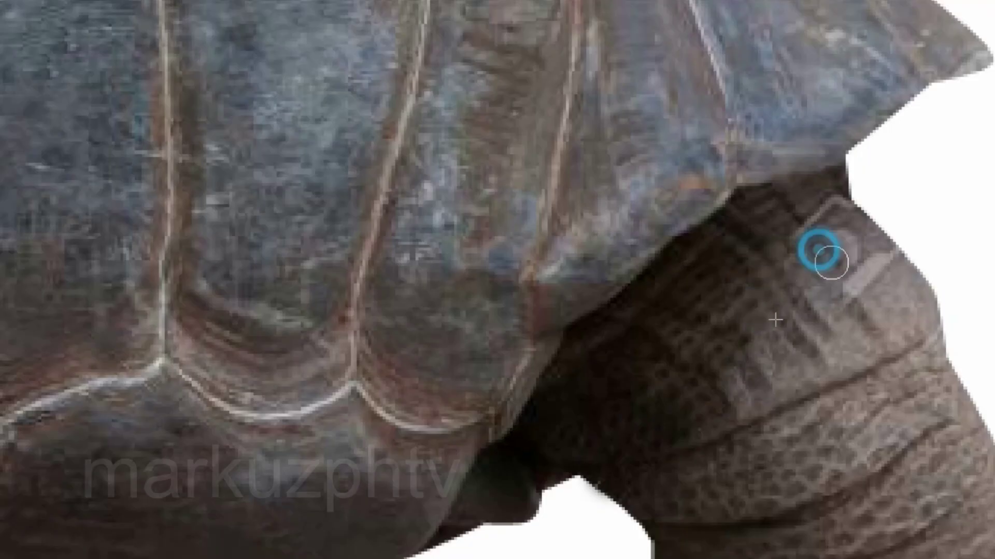
pyautogui.moveTo(831, 262); pyautogui.dragTo(861, 257)
# Heal the scratches above the shell ridge and along the shell edge.
pyautogui.hotkey('ctrl', '0')
pyautogui.scroll(5, 466, 158)
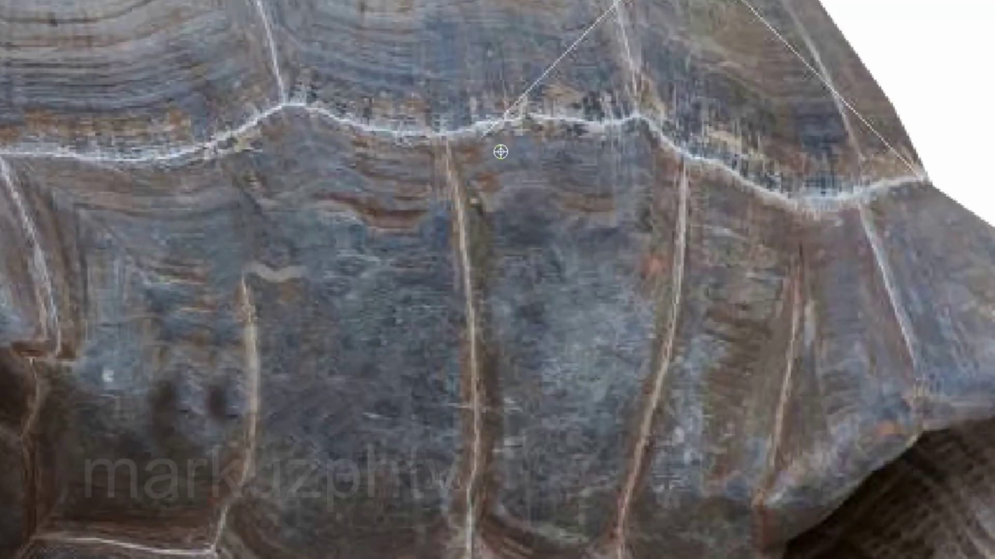
pyautogui.scroll(1, 500, 152)
pyautogui.moveTo(488, 133); pyautogui.dragTo(601, 49)
pyautogui.scroll(1, 599, 145)
pyautogui.scroll(1, 633, 105)
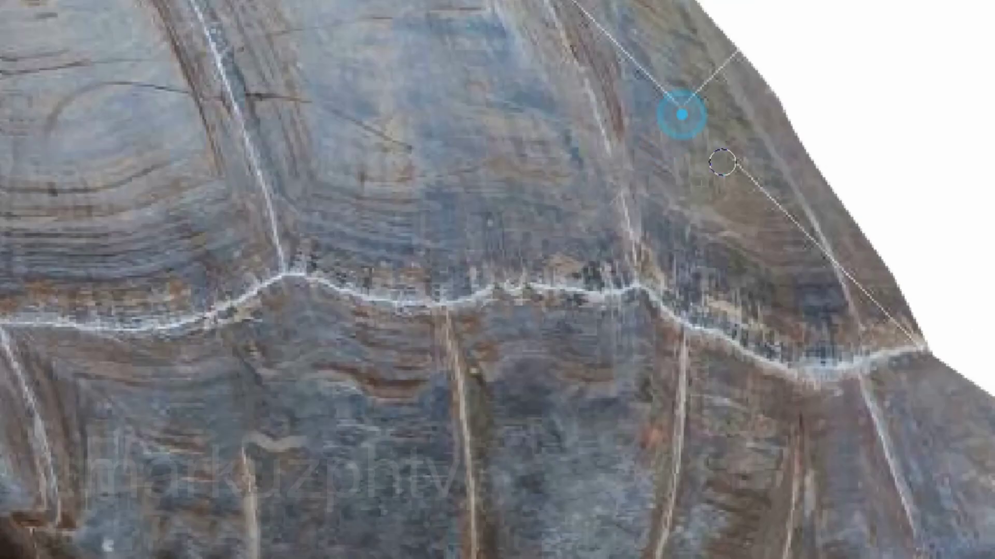
pyautogui.moveTo(847, 303); pyautogui.dragTo(881, 314)
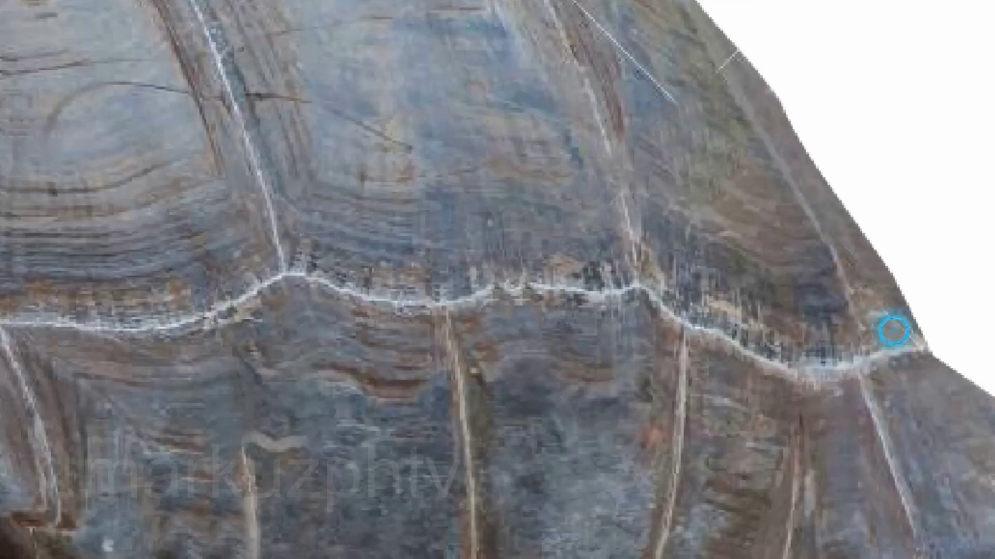
pyautogui.scroll(1, 725, 200)
pyautogui.scroll(1, 629, 162)
pyautogui.scroll(-1, 428, 111)
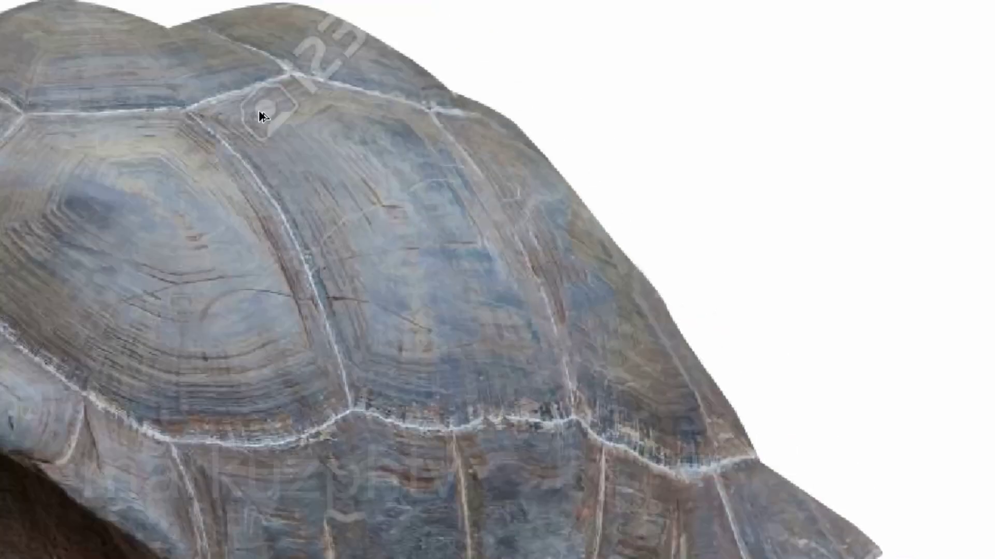
pyautogui.scroll(2, 261, 116)
# Scale the tortoise up with Free Transform and nudge it slightly left into position.
pyautogui.scroll(3, 252, 131)
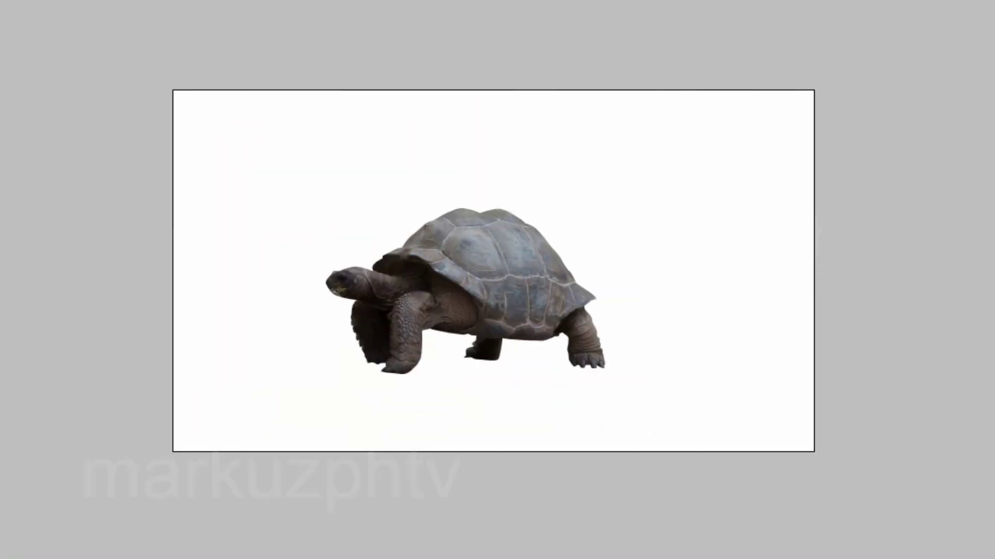
pyautogui.moveTo(604, 375); pyautogui.dragTo(677, 418)
pyautogui.moveTo(575, 295); pyautogui.dragTo(560, 285)
pyautogui.hotkey('ctrl', '+')
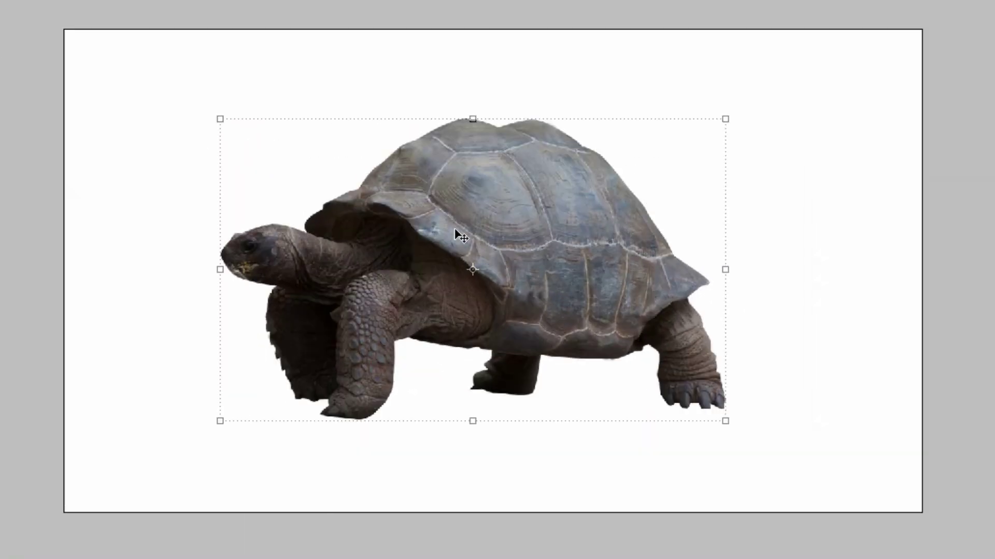
pyautogui.press('Return')
pyautogui.moveTo(646, 291); pyautogui.dragTo(639, 297)
pyautogui.hotkey('ctrl', 't')
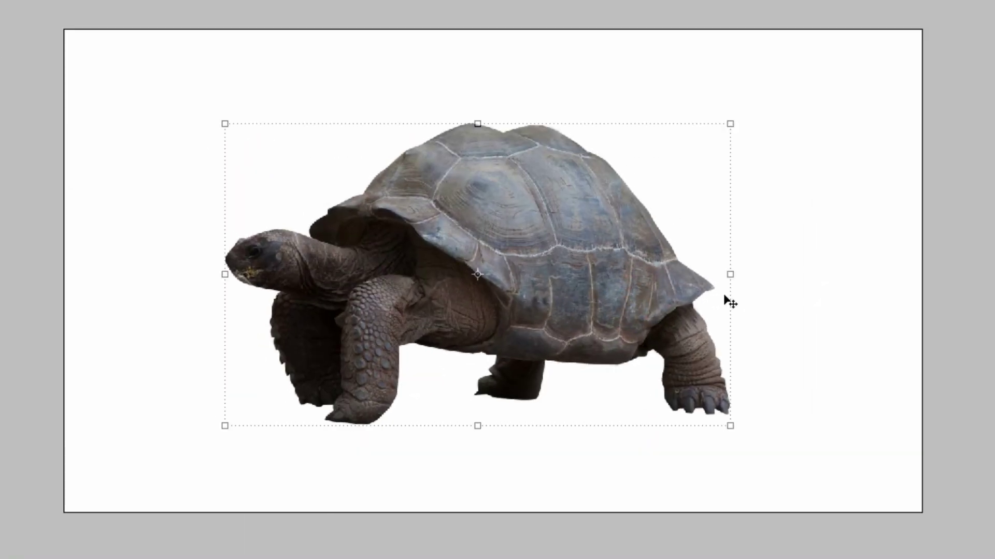
# Paste the waterfall photo over the shell at lower opacity, flipped horizontally and positioned.
pyautogui.hotkey('ctrl', 'v')
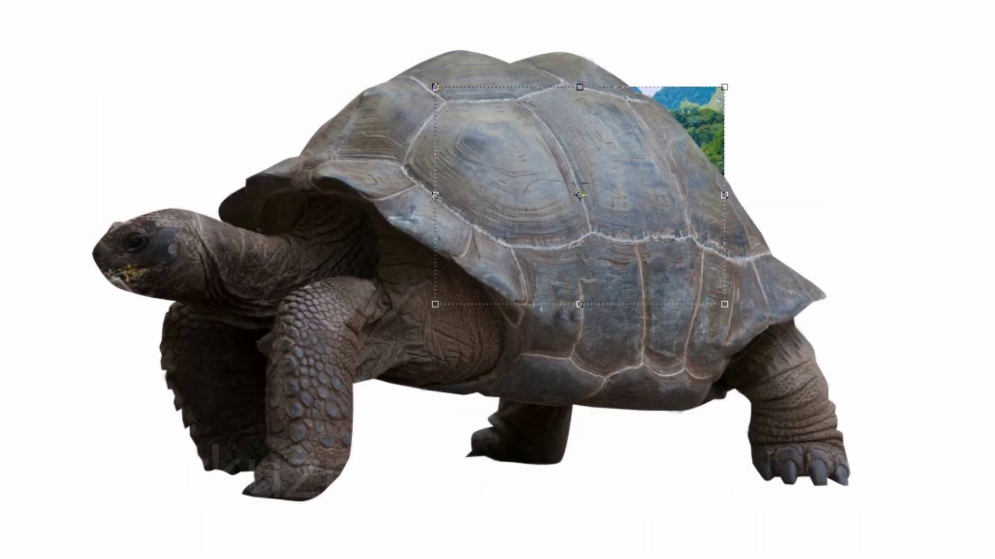
pyautogui.press('Return')
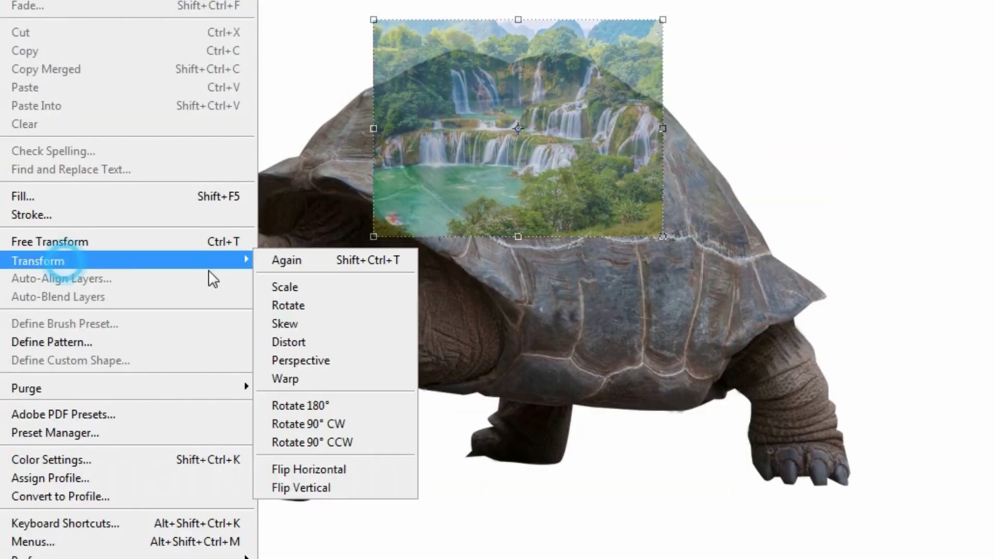
pyautogui.click(300, 469)
pyautogui.moveTo(607, 210); pyautogui.dragTo(618, 203)
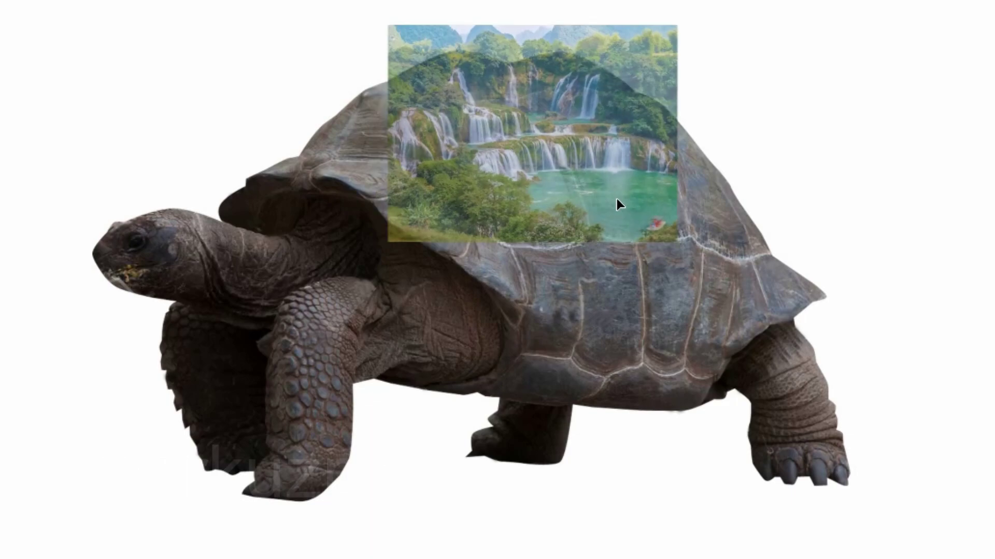
pyautogui.hotkey('ctrl', 't')
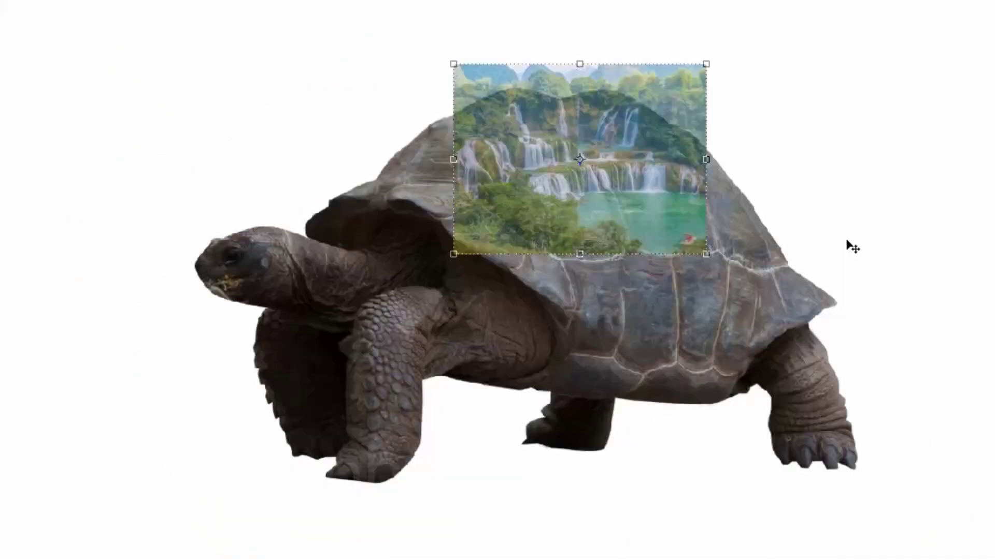
pyautogui.press('Return')
# Erase the waterfall photo's edges with a soft brush to blend it into the shell.
pyautogui.rightClick(160, 166)
pyautogui.doubleClick(340, 350)
pyautogui.moveTo(321, 404)
pyautogui.mouseDown()
pyautogui.moveTo(271, 381)
pyautogui.moveTo(271, 395)
pyautogui.moveTo(252, 279)
pyautogui.mouseUp()
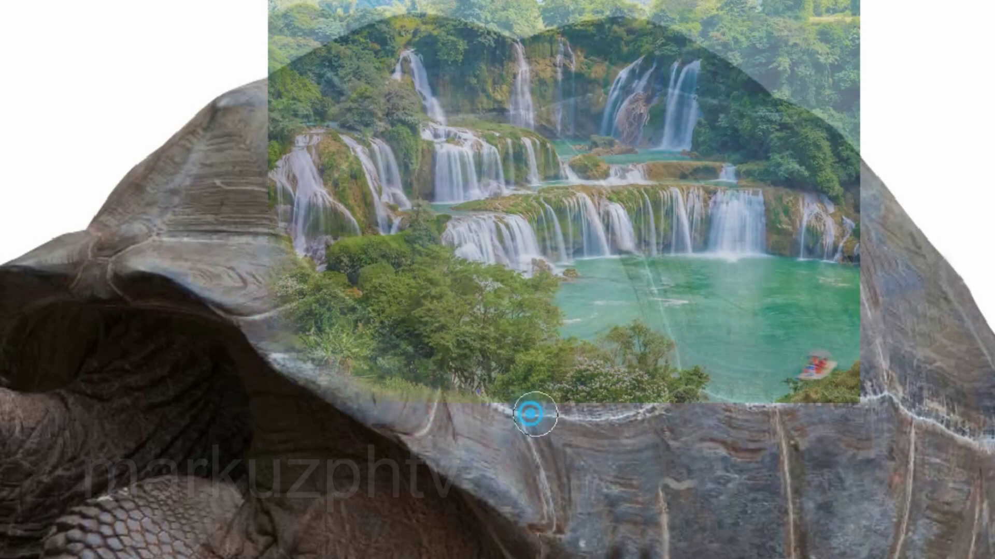
pyautogui.moveTo(533, 414); pyautogui.dragTo(873, 403)
pyautogui.scroll(3, 636, 425)
pyautogui.rightClick(49, 222)
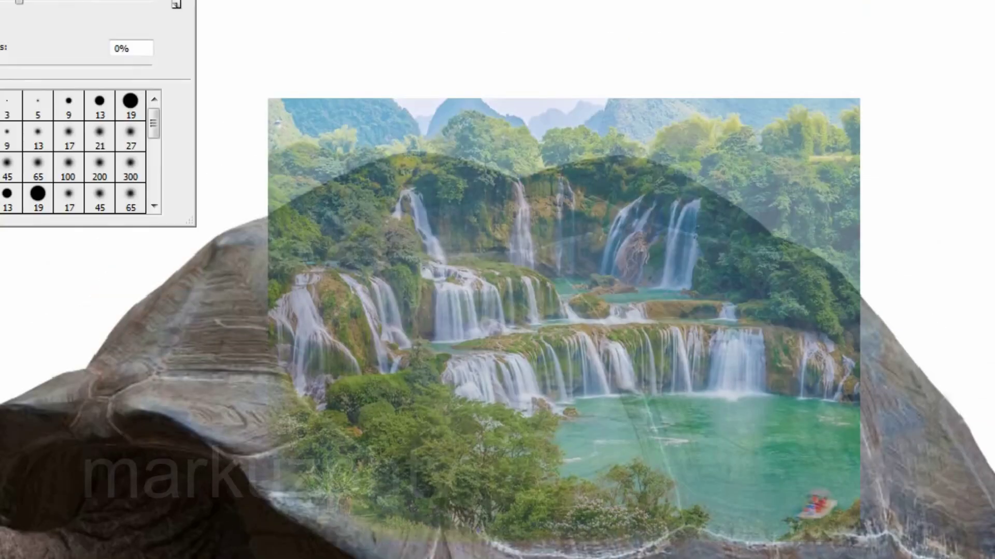
pyautogui.moveTo(279, 119)
pyautogui.mouseDown()
pyautogui.moveTo(804, 80)
pyautogui.moveTo(907, 259)
pyautogui.moveTo(804, 177)
pyautogui.moveTo(293, 158)
pyautogui.moveTo(257, 192)
pyautogui.mouseUp()
pyautogui.moveTo(350, 142)
pyautogui.mouseDown()
pyautogui.moveTo(509, 147)
pyautogui.moveTo(885, 280)
pyautogui.moveTo(639, 131)
pyautogui.moveTo(881, 284)
pyautogui.moveTo(589, 144)
pyautogui.moveTo(498, 155)
pyautogui.mouseUp()
pyautogui.moveTo(263, 200); pyautogui.dragTo(201, 261)
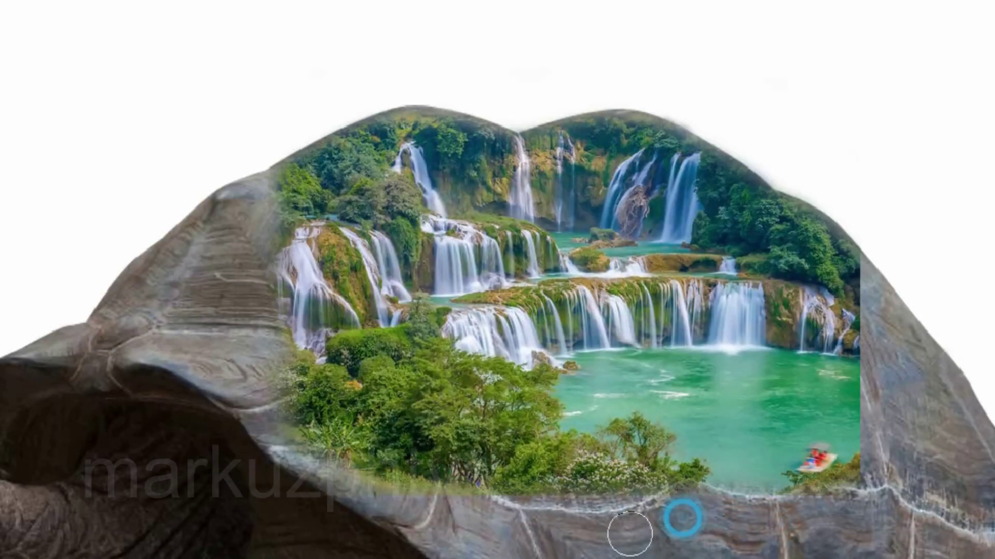
pyautogui.moveTo(869, 233); pyautogui.dragTo(865, 263)
pyautogui.moveTo(878, 409); pyautogui.dragTo(886, 433)
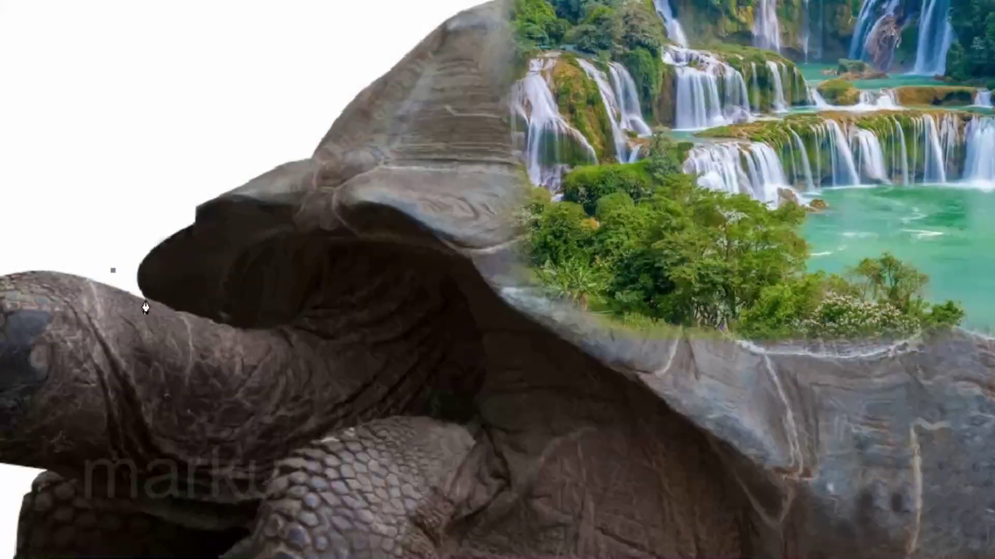
# Trace a Pen path along the shell's lower edge and around the front leg.
pyautogui.click(467, 262)
pyautogui.scroll(-5, 647, 347)
pyautogui.click(748, 306)
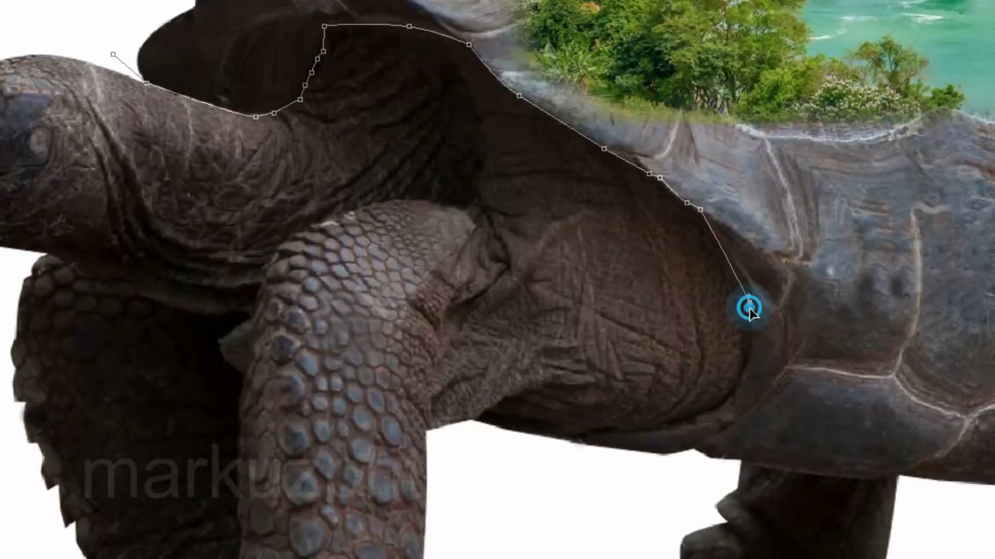
pyautogui.click(715, 412)
pyautogui.click(585, 435)
pyautogui.click(535, 490)
pyautogui.click(636, 491)
pyautogui.click(738, 458)
pyautogui.click(896, 473)
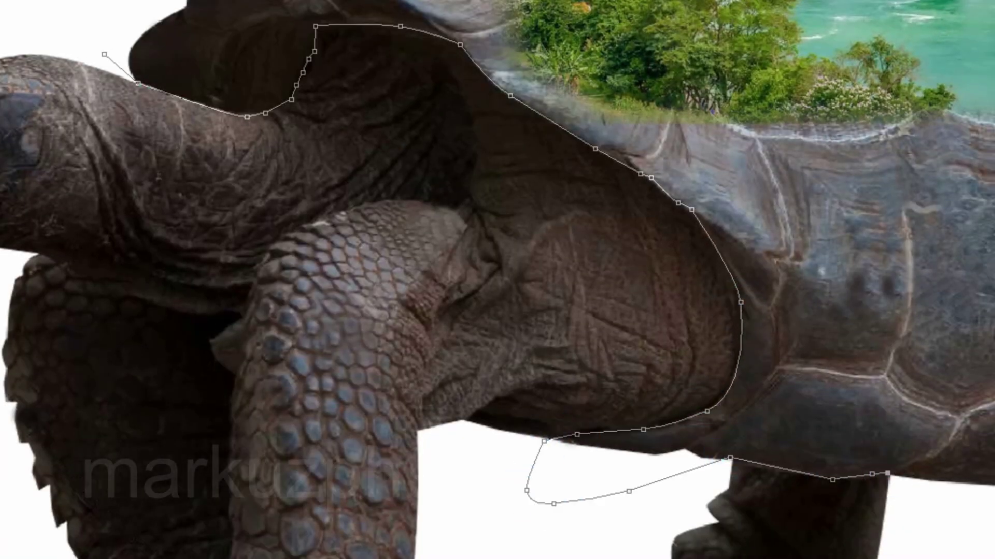
# Extend the shell path past the back leg, close it and convert it to a selection.
pyautogui.hscroll(9, 497, 280)
pyautogui.click(445, 504)
pyautogui.click(536, 526)
pyautogui.click(661, 529)
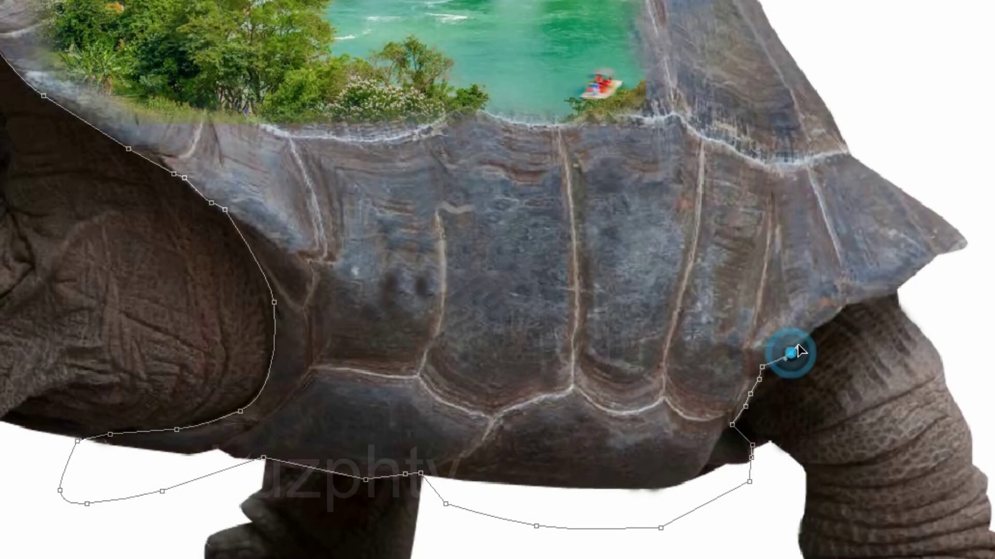
pyautogui.click(844, 304)
pyautogui.hotkey('ctrl', '0')
pyautogui.click(881, 241)
pyautogui.click(399, 64)
pyautogui.click(280, 216)
pyautogui.hotkey('ctrl', 'Return')
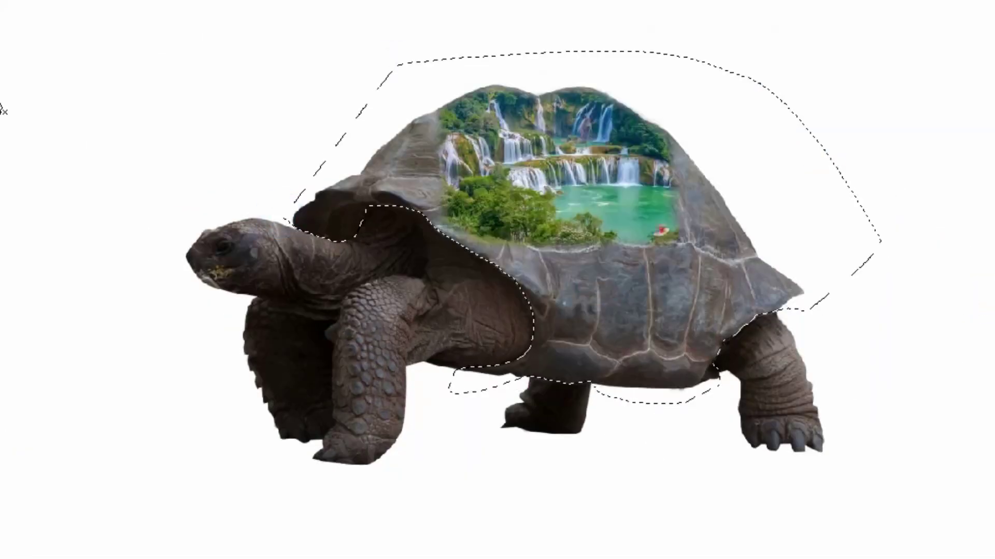
# Tint the shell green with Color Balance and Levels, then paint out the red boat.
pyautogui.hotkey('ctrl', 'h')
pyautogui.hotkey('ctrl', 'b')
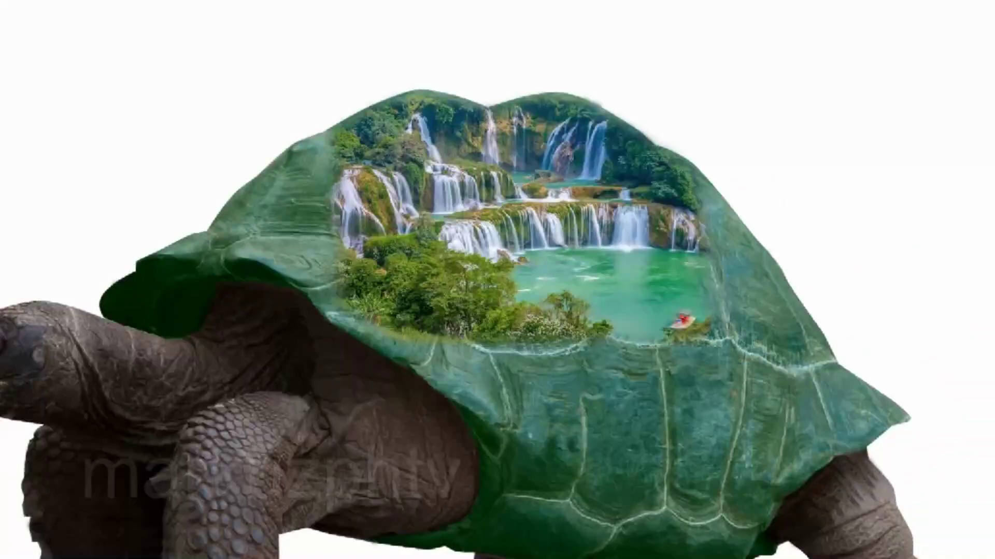
pyautogui.hotkey('ctrl', 'l')
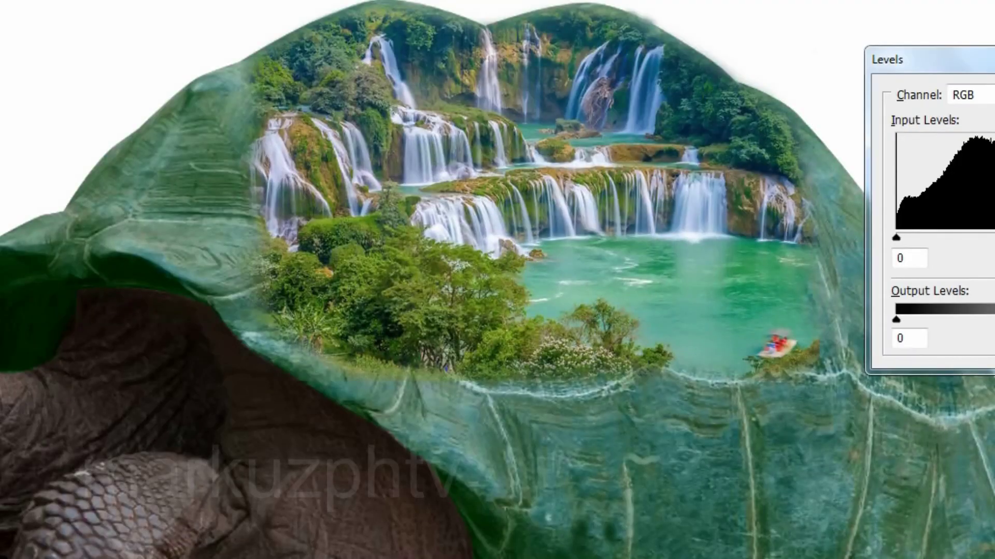
pyautogui.press('Return')
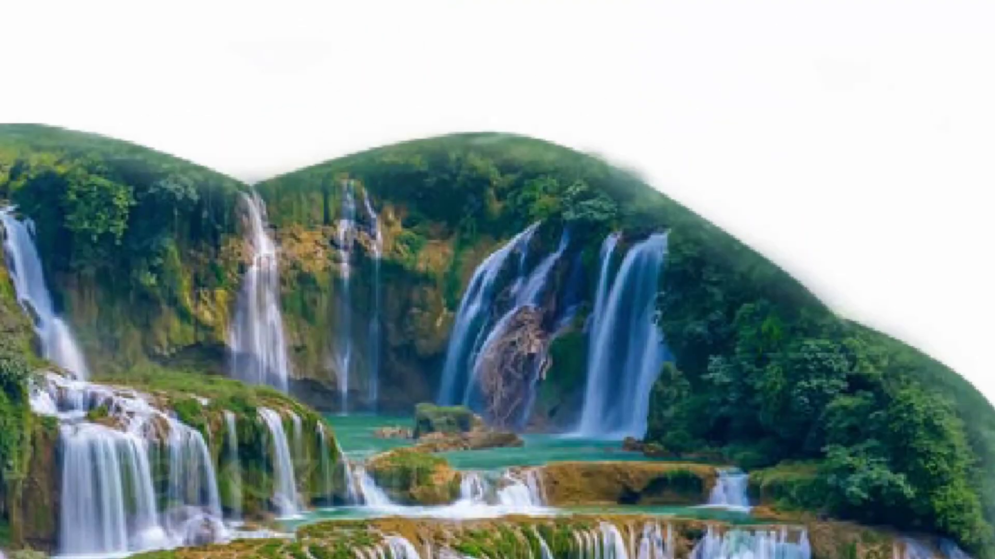
pyautogui.click(586, 124)
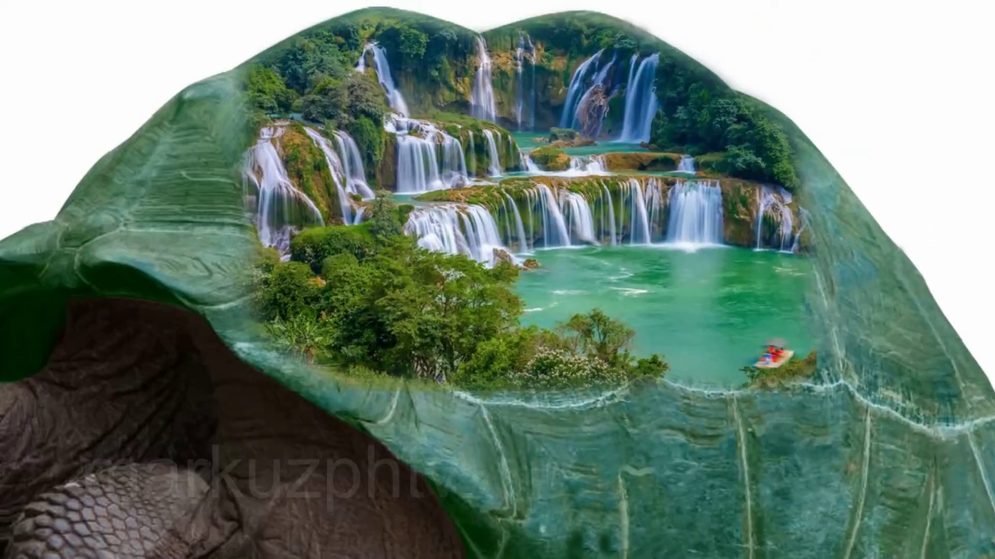
pyautogui.moveTo(775, 412); pyautogui.dragTo(778, 392)
pyautogui.moveTo(336, 402); pyautogui.dragTo(477, 437)
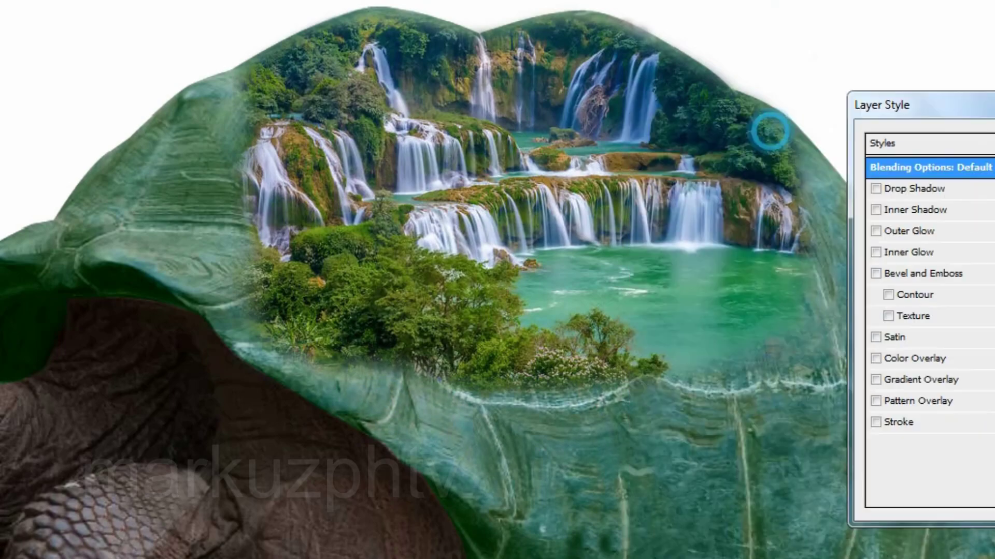
# Add an Inner Shadow layer style to the waterfall island layer.
pyautogui.click(896, 196)
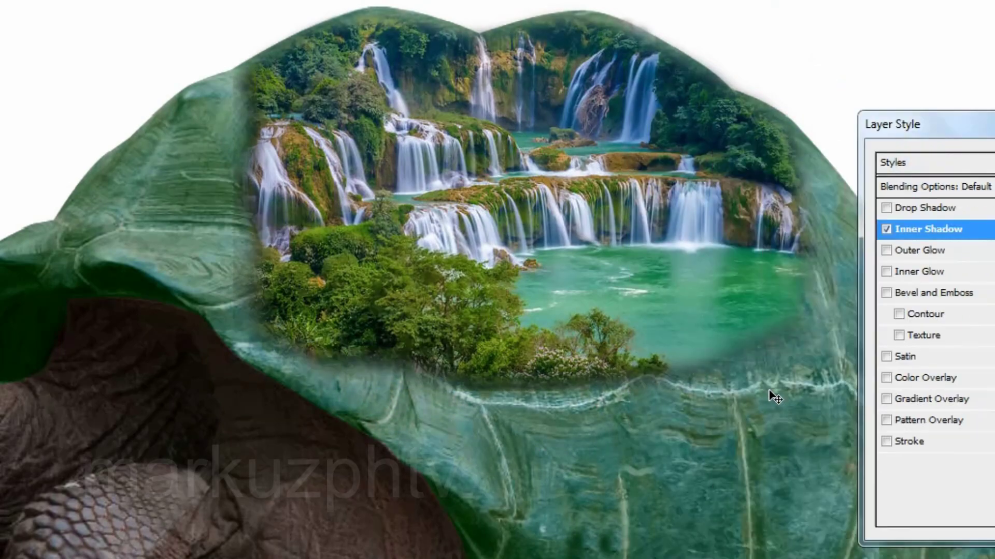
pyautogui.press('Return')
pyautogui.click(208, 201)
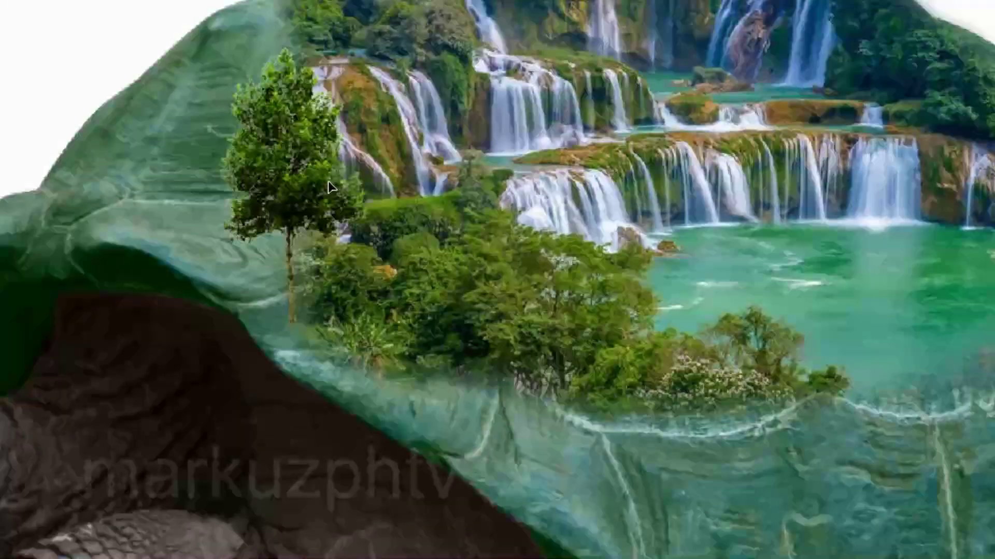
# Shrink the tree and add a smaller duplicate of it below.
pyautogui.moveTo(344, 94)
pyautogui.mouseDown()
pyautogui.moveTo(321, 120)
pyautogui.moveTo(345, 54)
pyautogui.mouseUp()
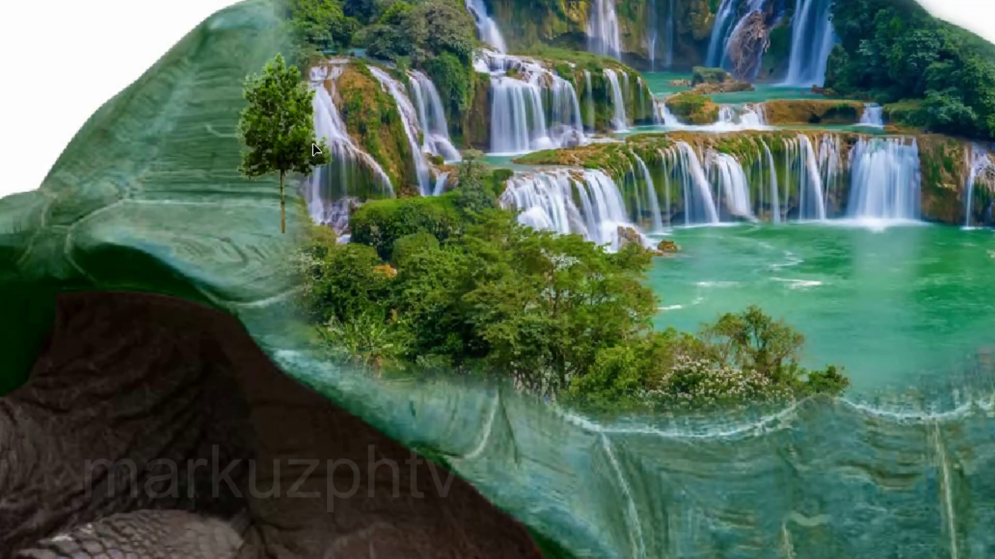
pyautogui.moveTo(295, 126); pyautogui.dragTo(337, 202)
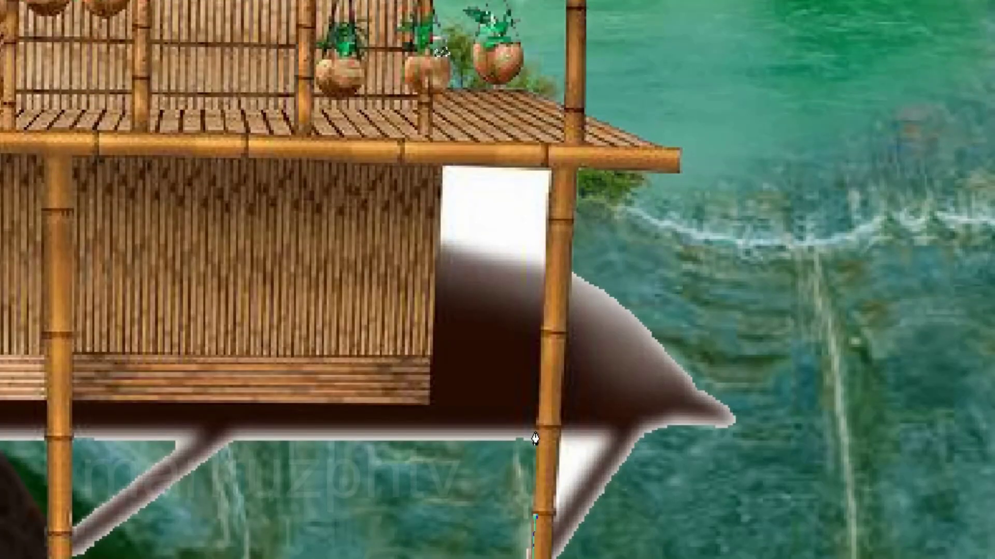
# Trace a pen outline around the hut's white doorway, closing it beside the right post.
pyautogui.click(551, 166)
pyautogui.click(439, 164)
pyautogui.click(428, 350)
pyautogui.click(426, 403)
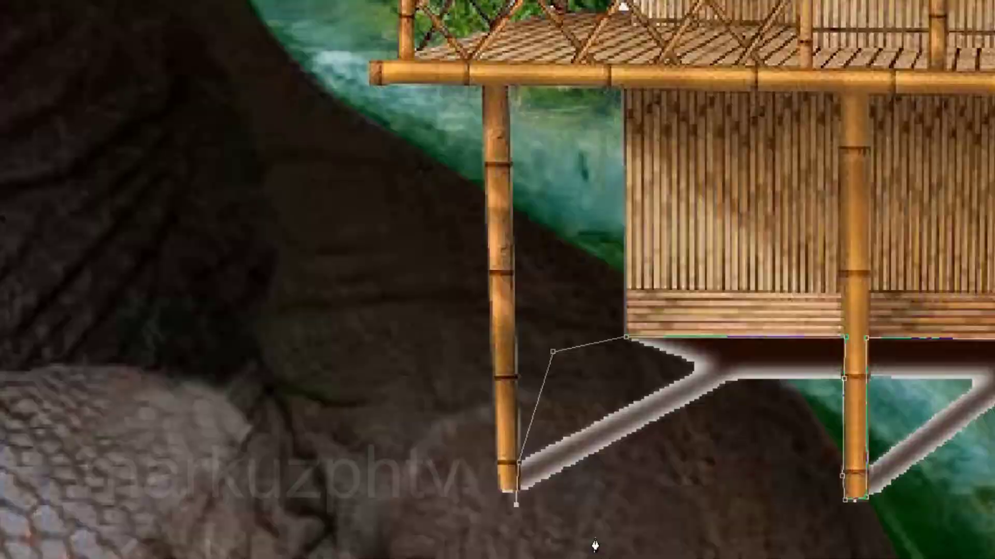
pyautogui.click(245, 551)
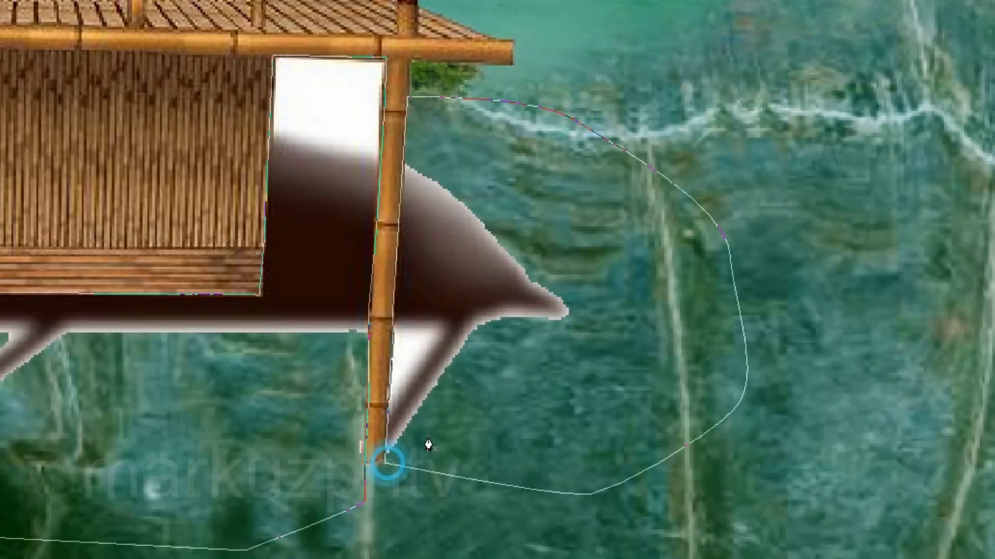
pyautogui.click(386, 462)
# Subtract the traced outline from the existing selection.
pyautogui.rightClick(493, 277)
pyautogui.click(523, 316)
pyautogui.click(697, 105)
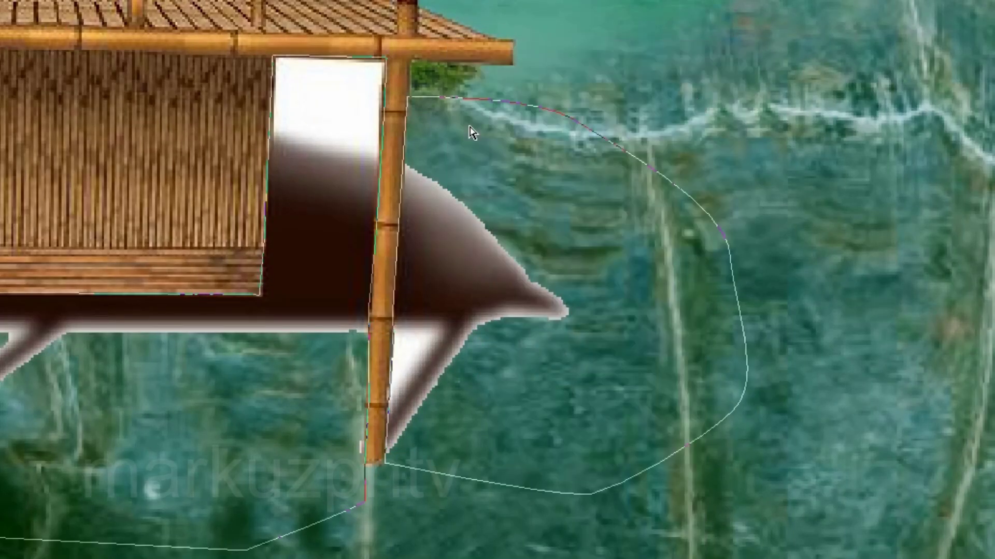
# Convert the traced outline into a selection via its right-click options.
pyautogui.rightClick(515, 218)
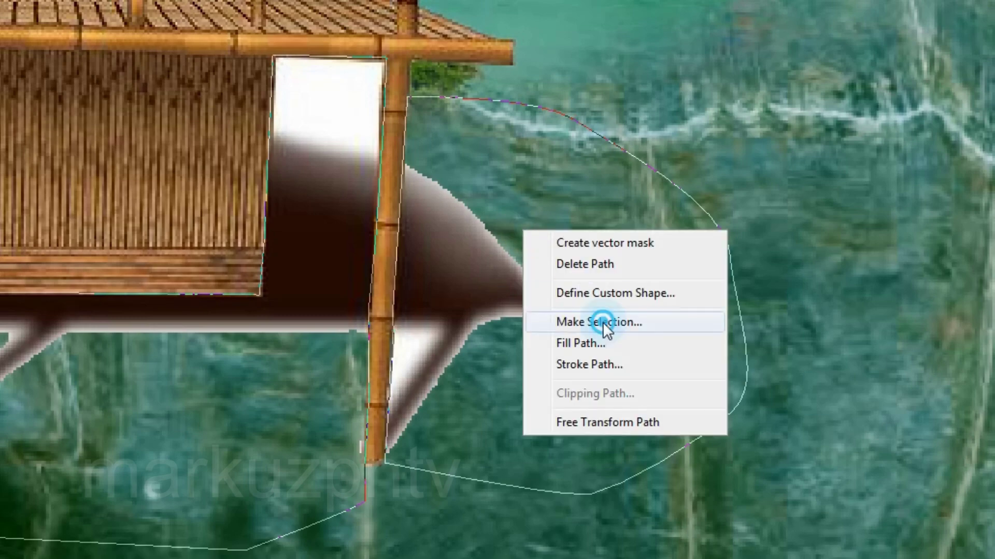
pyautogui.press('Escape')
pyautogui.rightClick(494, 205)
pyautogui.press('Escape')
pyautogui.rightClick(461, 187)
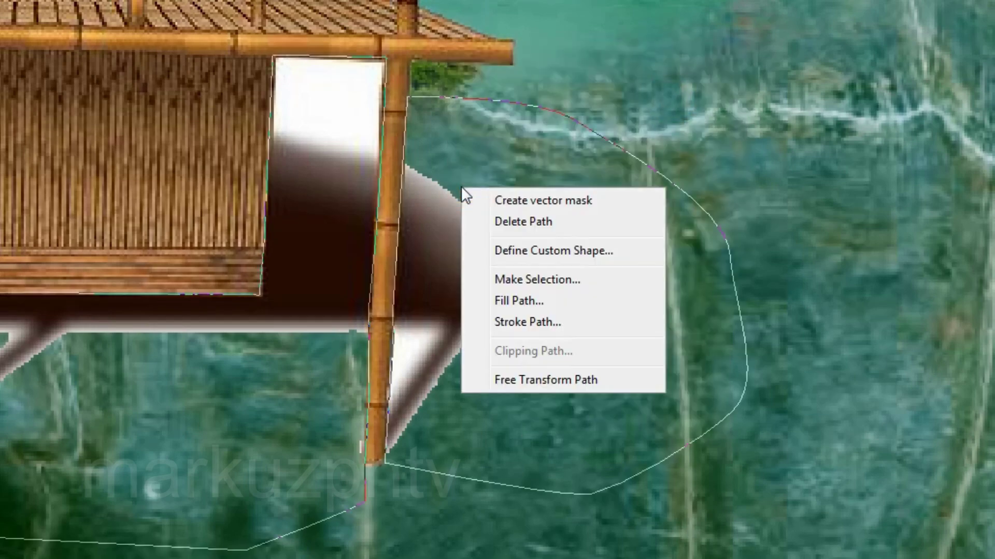
pyautogui.press('Escape')
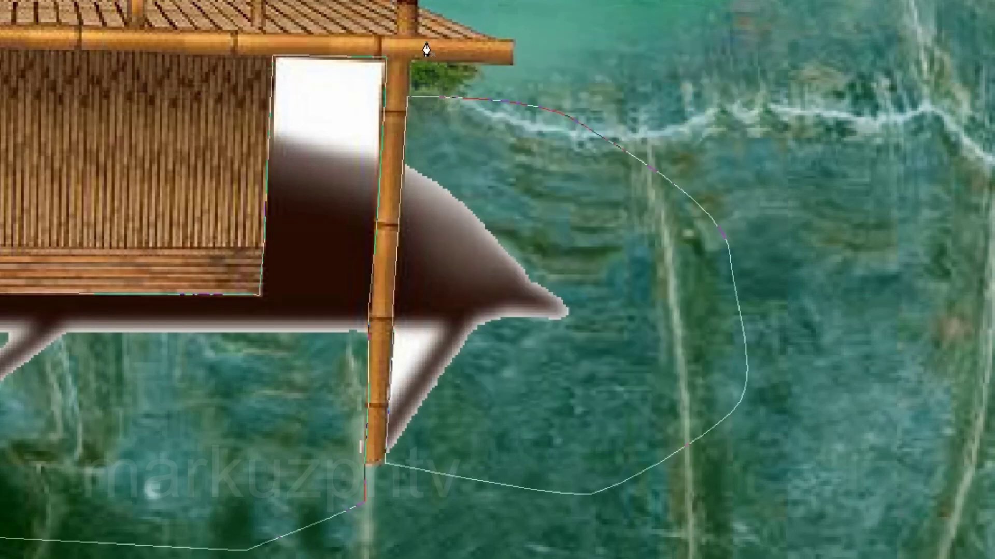
pyautogui.rightClick(426, 49)
pyautogui.click(697, 95)
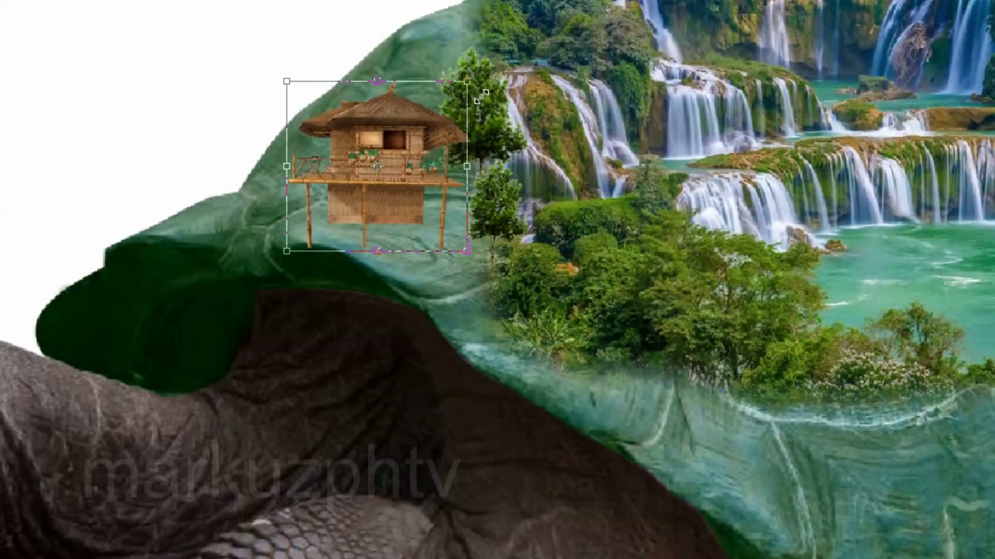
# Move the hut right on the shell and match it with Color Balance and Levels.
pyautogui.moveTo(427, 155); pyautogui.dragTo(448, 150)
pyautogui.press('Return')
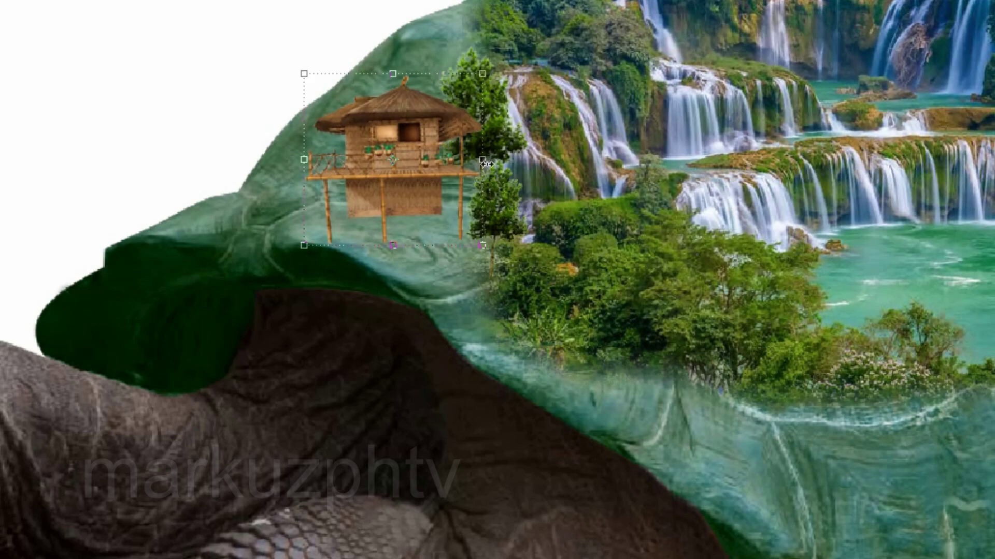
pyautogui.hotkey('ctrl', 'b')
pyautogui.click(975, 402)
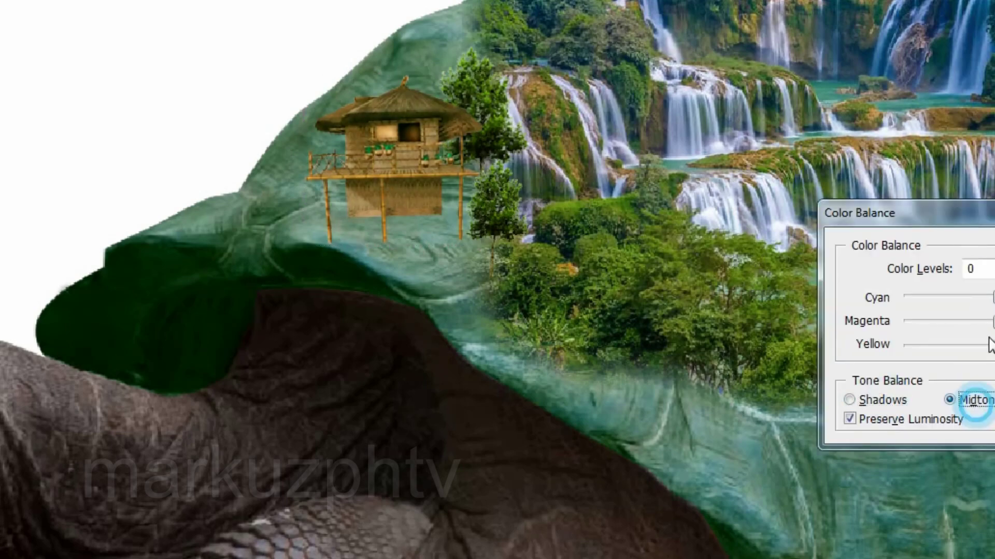
pyautogui.press('Return')
pyautogui.hotkey('ctrl', 'l')
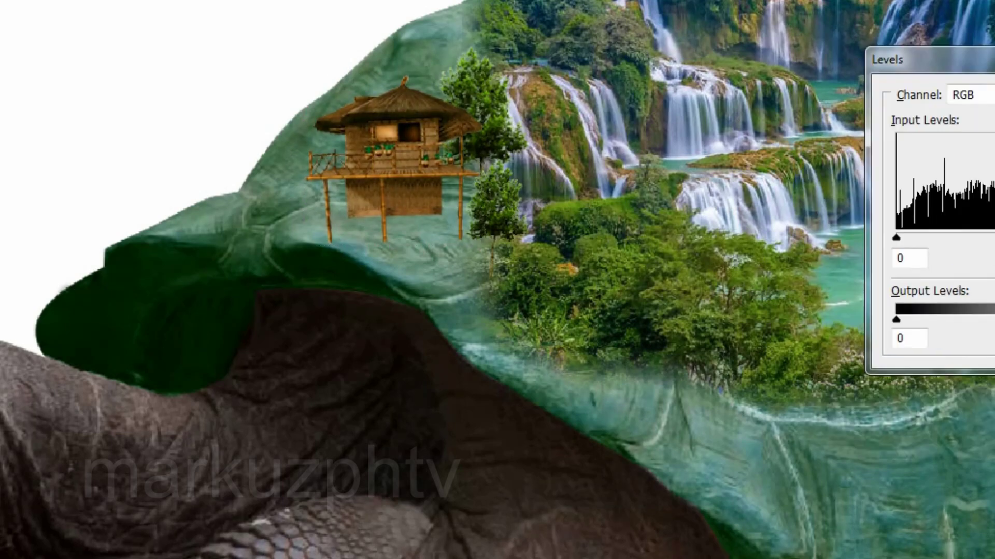
pyautogui.press('Return')
# Lasso under the hut's floor, fill it black, and apply Motion Blur distance 1.
pyautogui.click(303, 296)
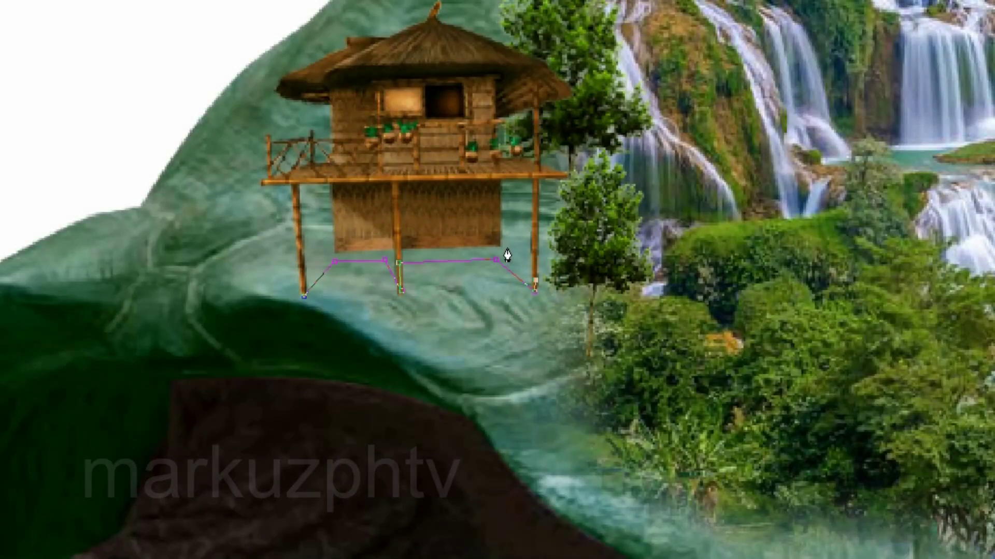
pyautogui.doubleClick(493, 305)
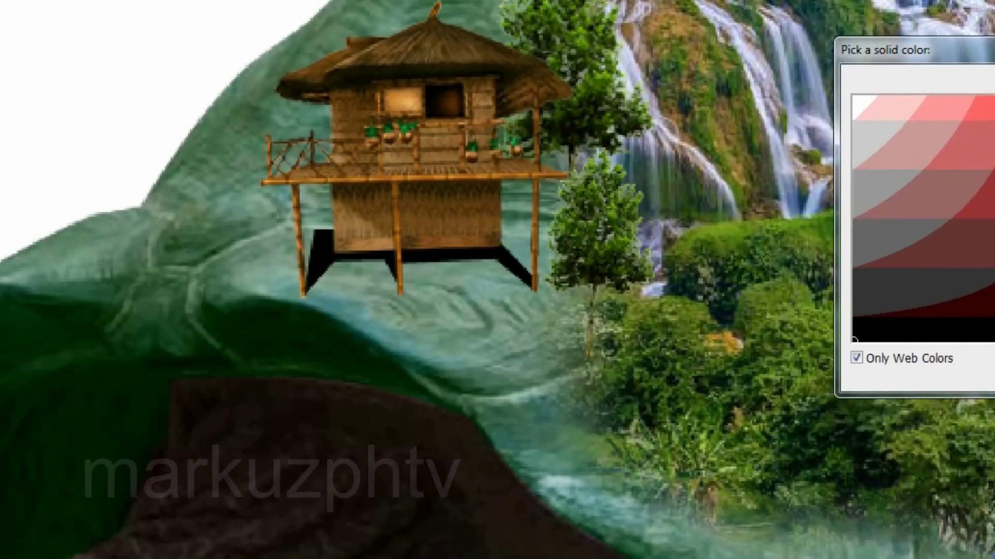
pyautogui.press('Return')
pyautogui.hotkey('ctrl', '0')
pyautogui.click(444, 222)
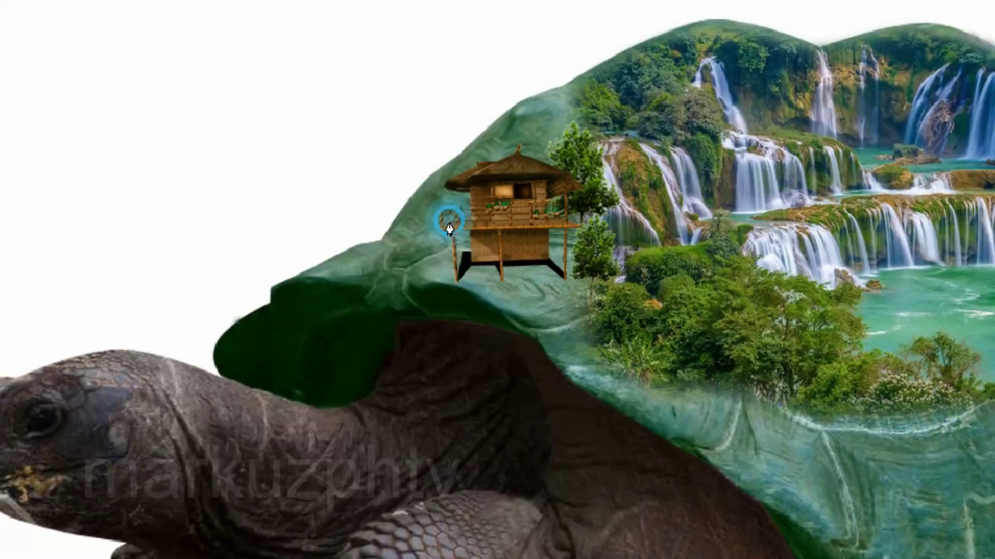
pyautogui.moveTo(917, 336)
pyautogui.mouseDown()
pyautogui.moveTo(853, 330)
pyautogui.moveTo(869, 331)
pyautogui.mouseUp()
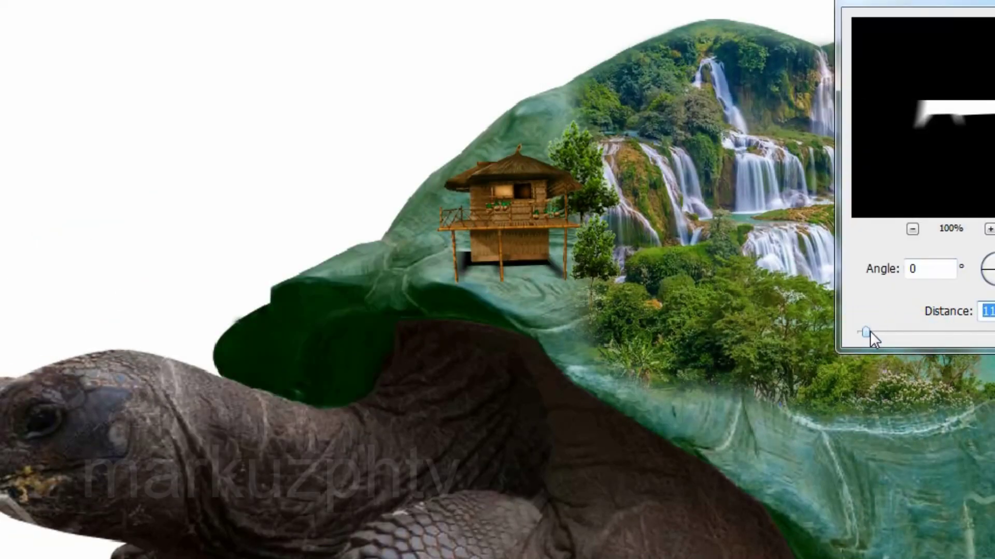
pyautogui.press('Return')
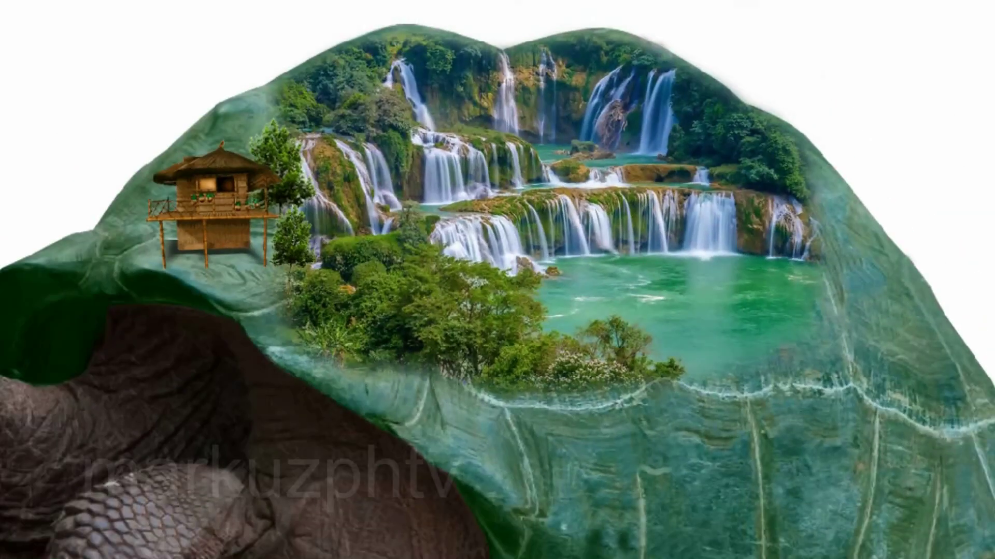
# Apply a Levels adjustment and set the Clone Stamp to a 14 px brush.
pyautogui.hotkey('ctrl', 'l')
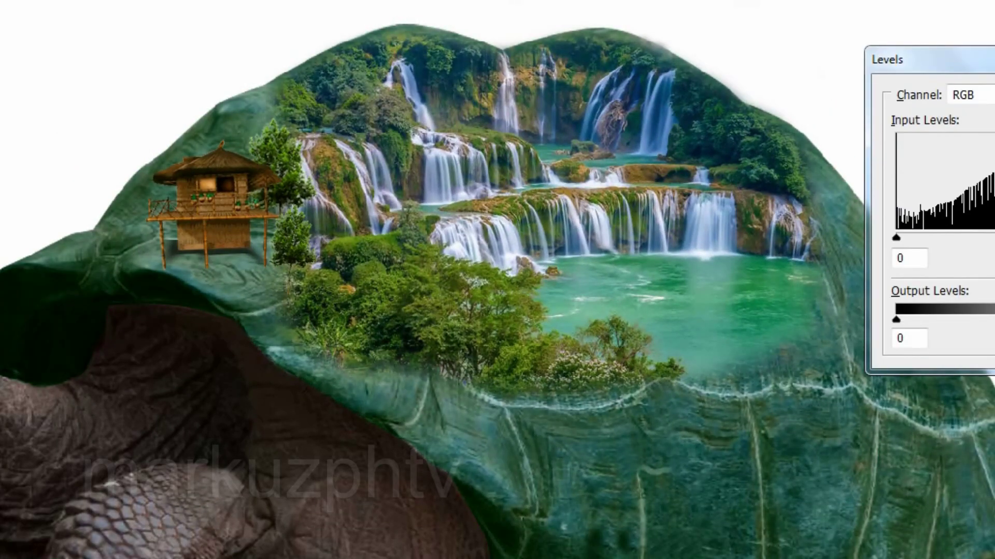
pyautogui.press('Return')
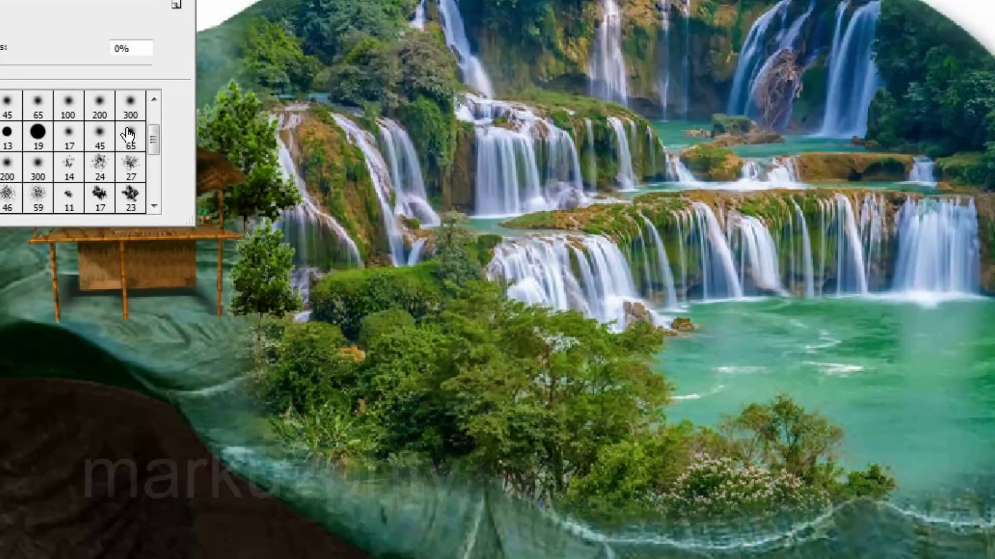
pyautogui.scroll(1, 104, 155)
pyautogui.click(71, 123)
pyautogui.press('Return')
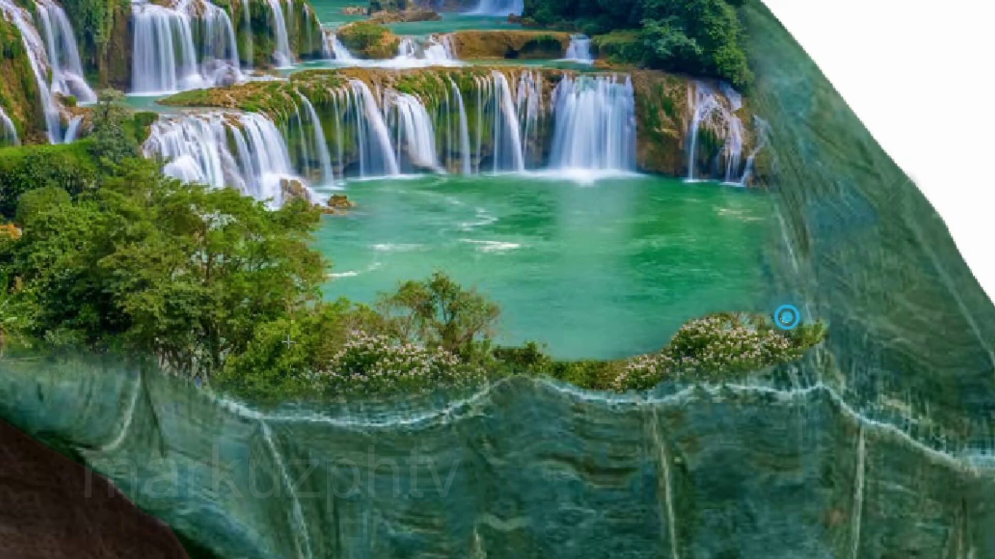
# Clone foliage from the upper trees densely along the pool's right rim.
pyautogui.scroll(3, 177, 391)
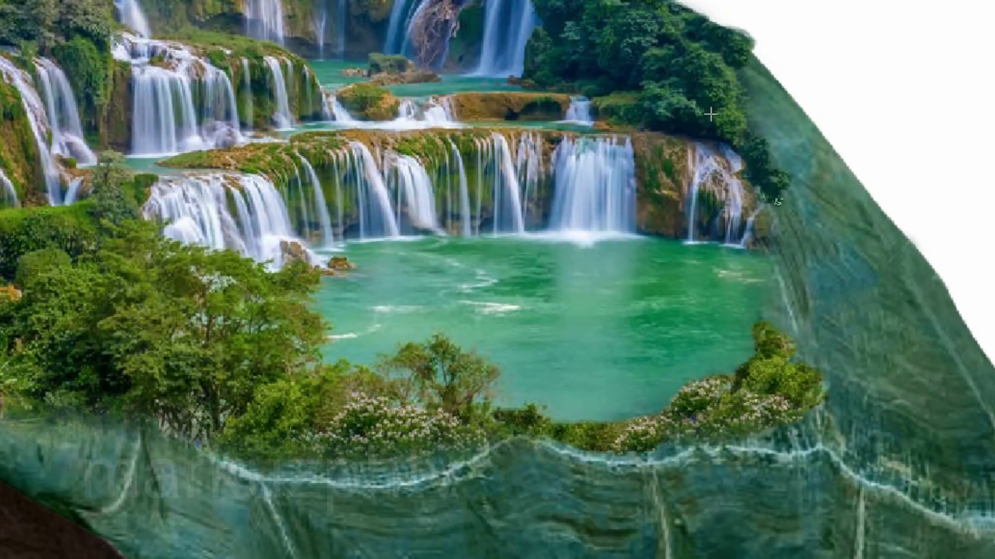
pyautogui.click(777, 201)
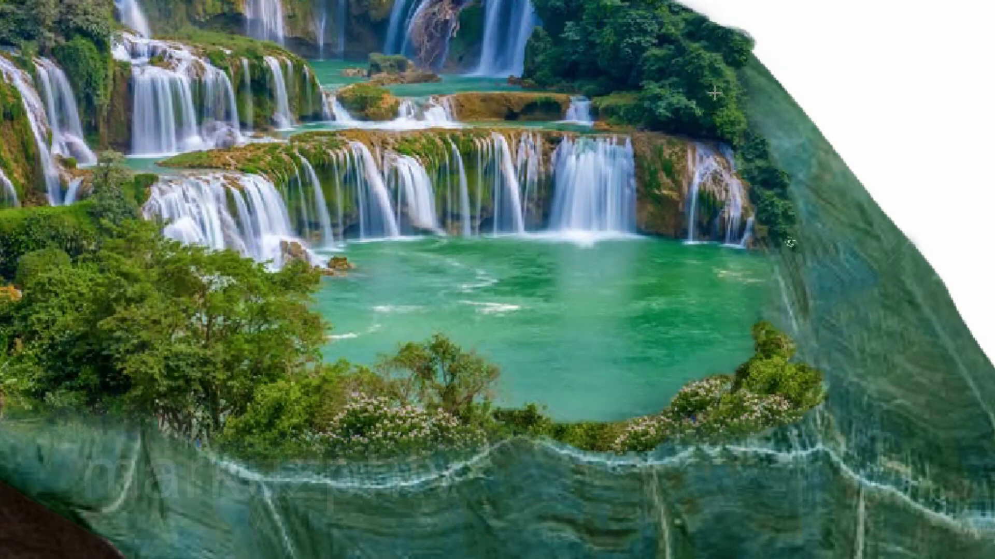
pyautogui.click(669, 36)
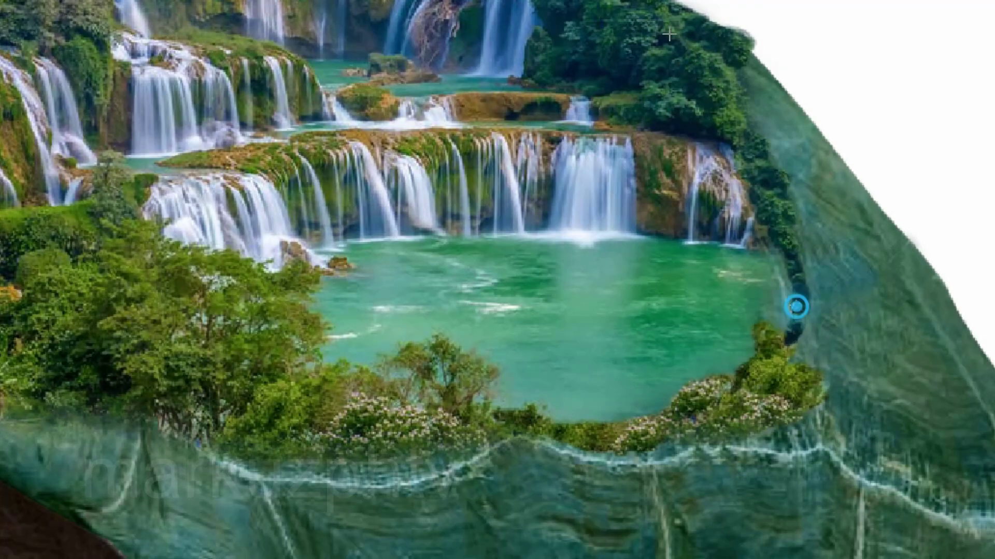
pyautogui.scroll(2, 222, 372)
pyautogui.moveTo(801, 339); pyautogui.dragTo(798, 384)
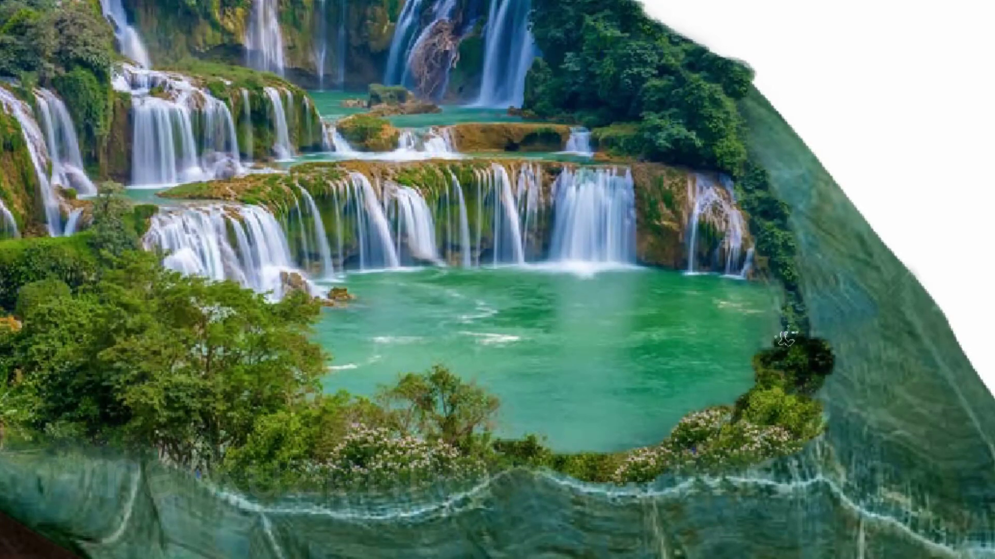
pyautogui.moveTo(785, 339)
pyautogui.mouseDown()
pyautogui.moveTo(808, 288)
pyautogui.moveTo(821, 364)
pyautogui.mouseUp()
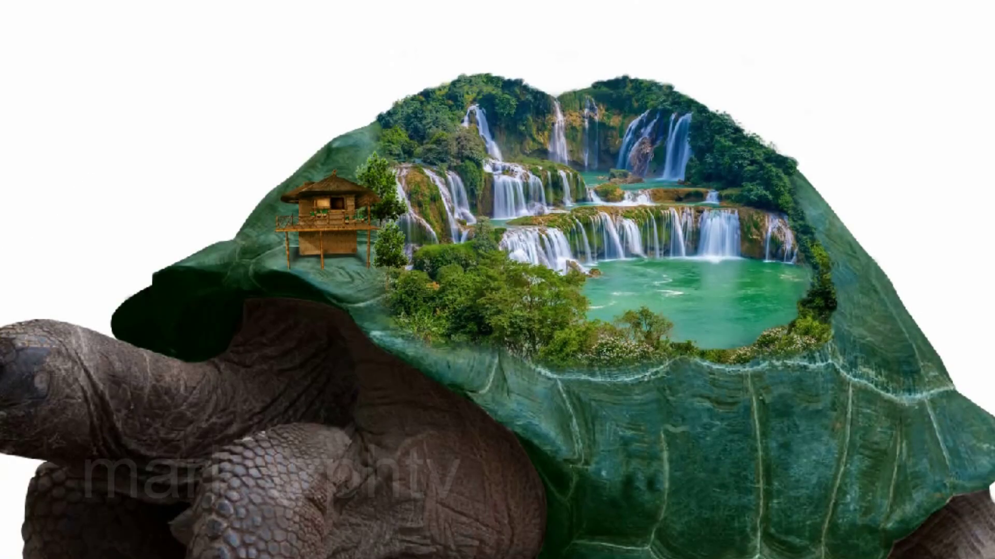
pyautogui.moveTo(816, 266)
pyautogui.mouseDown()
pyautogui.moveTo(833, 255)
pyautogui.moveTo(836, 277)
pyautogui.moveTo(815, 322)
pyautogui.moveTo(798, 300)
pyautogui.moveTo(818, 326)
pyautogui.mouseUp()
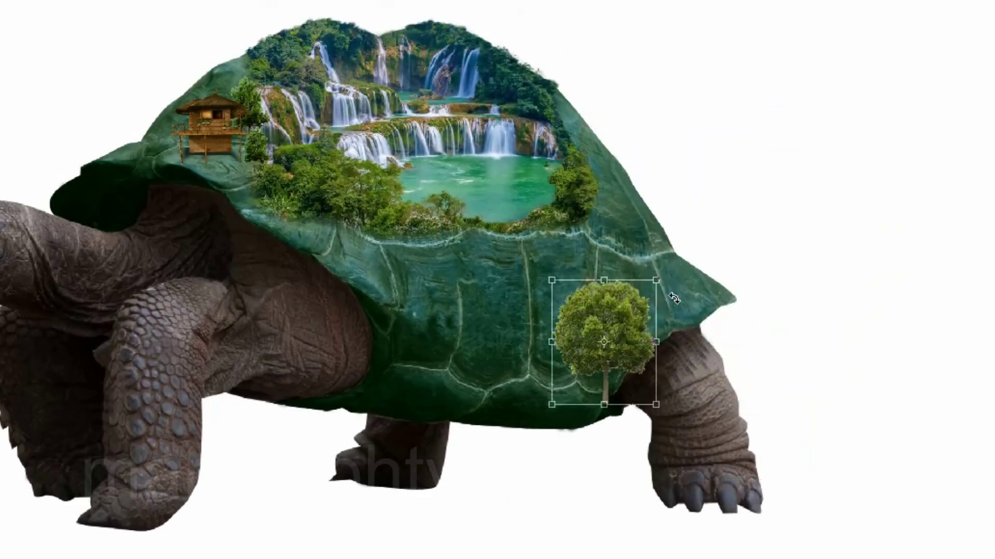
# Scale the tree down beside the pool and push the turtle's shadows toward red.
pyautogui.moveTo(604, 336); pyautogui.dragTo(581, 209)
pyautogui.moveTo(630, 147); pyautogui.dragTo(584, 235)
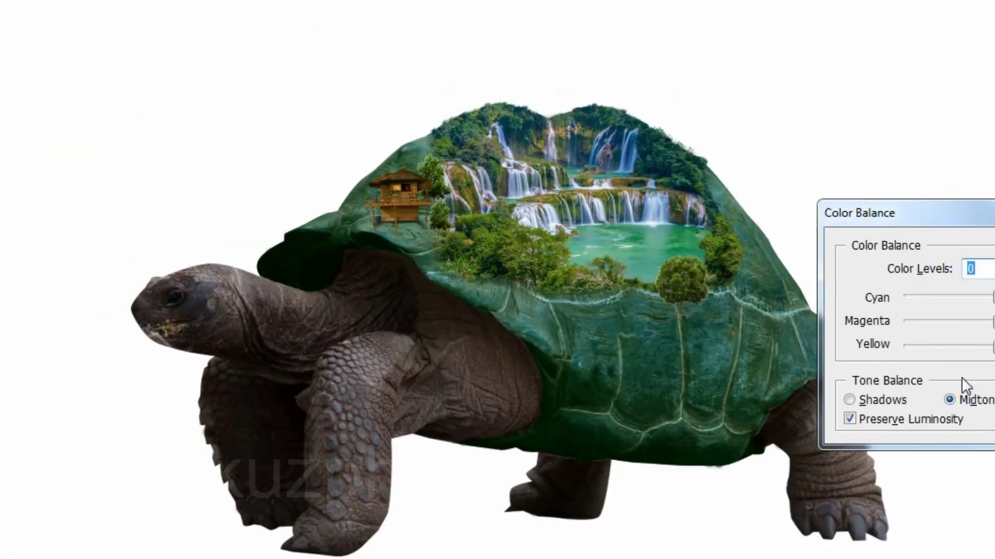
pyautogui.click(849, 400)
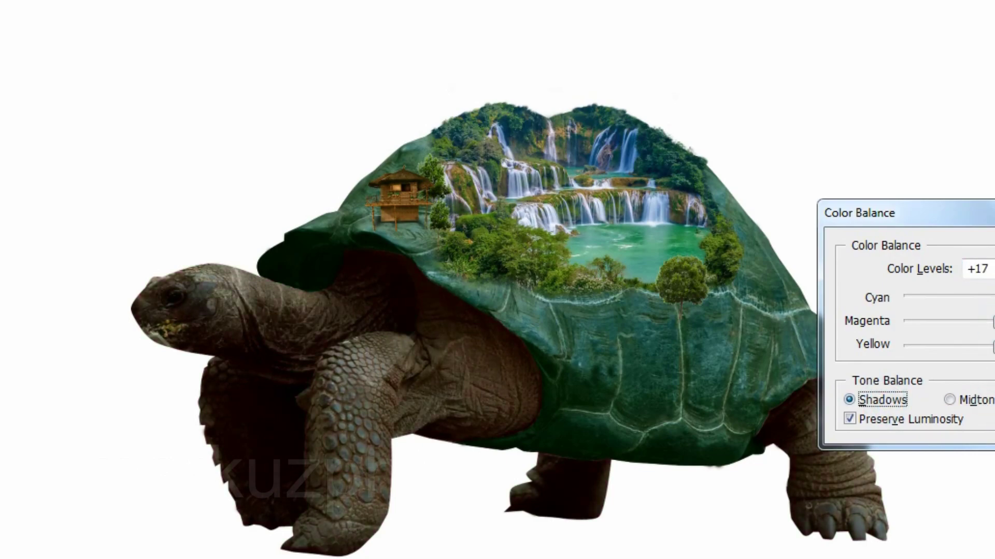
pyautogui.press('Return')
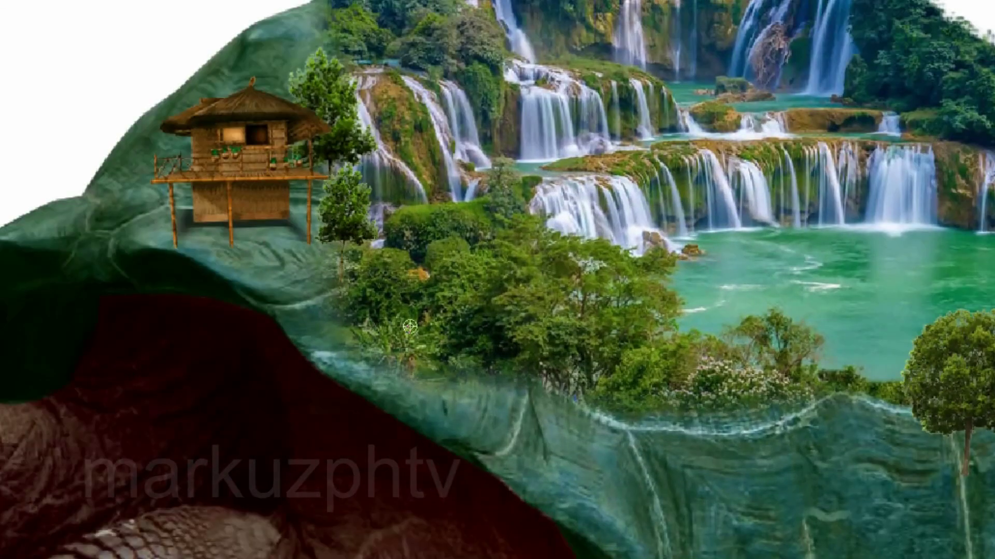
# Mask-paint foliage around the hut, trees, shell creases, right rim and shell's left edge.
pyautogui.moveTo(302, 252)
pyautogui.mouseDown()
pyautogui.moveTo(189, 250)
pyautogui.moveTo(141, 234)
pyautogui.mouseUp()
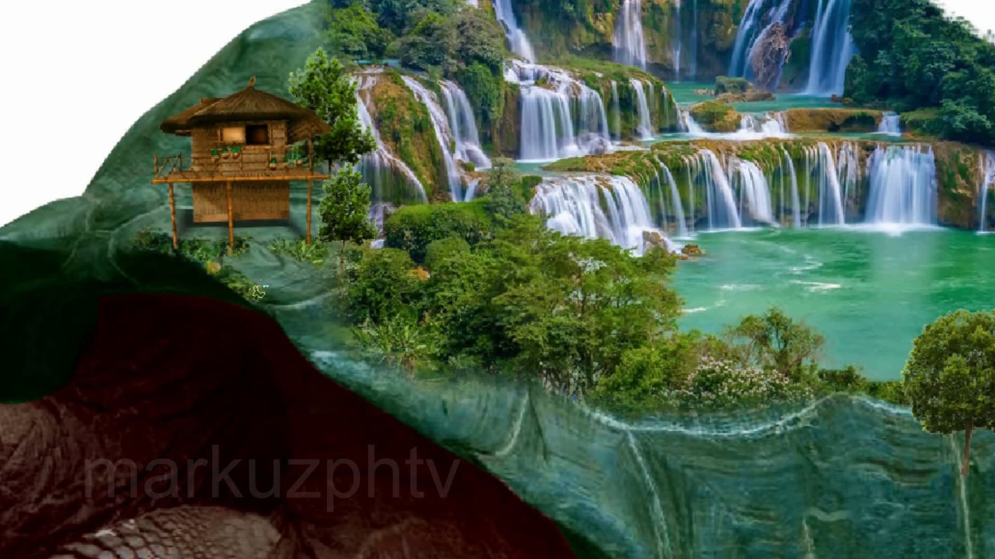
pyautogui.moveTo(258, 291); pyautogui.dragTo(294, 285)
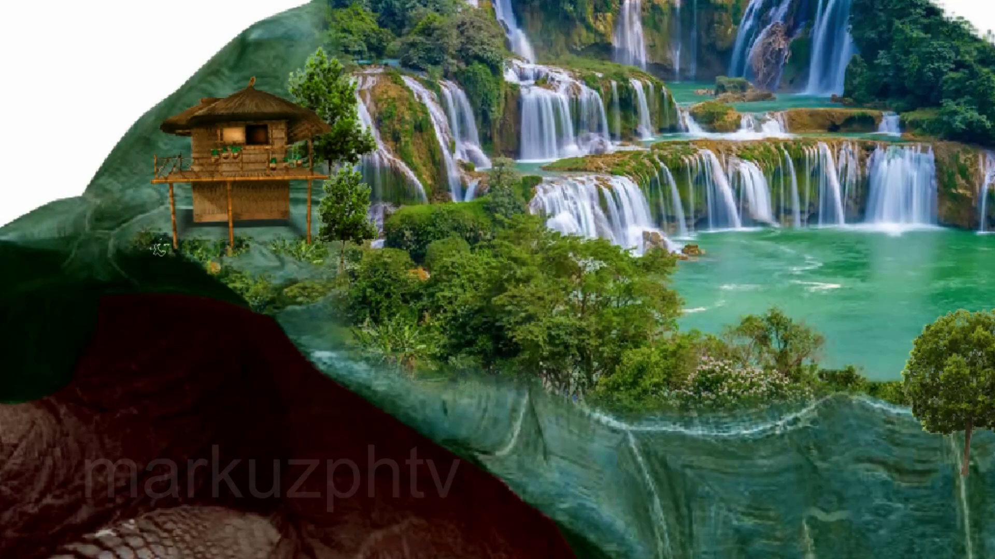
pyautogui.scroll(-1, 158, 250)
pyautogui.moveTo(578, 373)
pyautogui.mouseDown()
pyautogui.moveTo(730, 395)
pyautogui.moveTo(751, 386)
pyautogui.moveTo(626, 392)
pyautogui.moveTo(632, 406)
pyautogui.moveTo(522, 356)
pyautogui.moveTo(510, 335)
pyautogui.mouseUp()
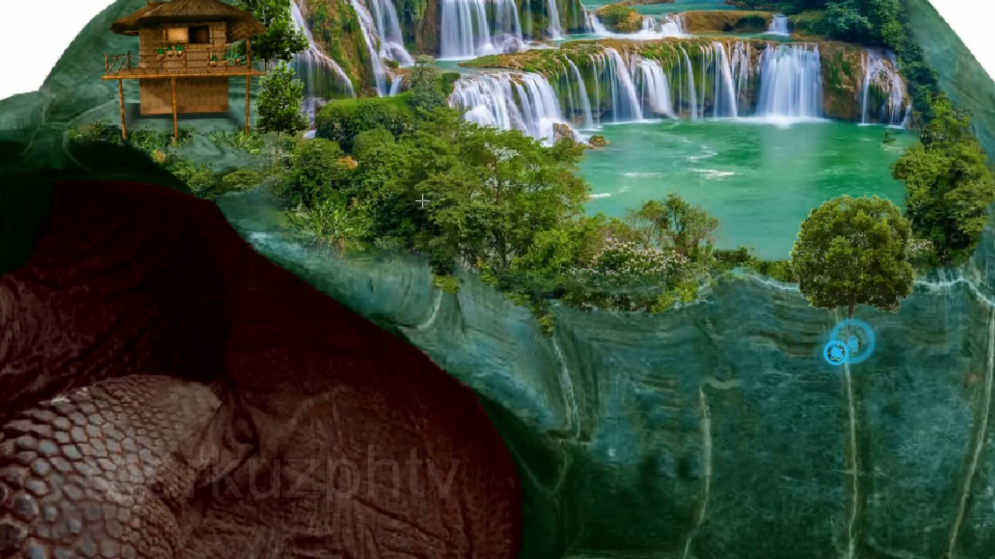
pyautogui.moveTo(836, 353)
pyautogui.mouseDown()
pyautogui.moveTo(815, 344)
pyautogui.moveTo(892, 324)
pyautogui.moveTo(846, 374)
pyautogui.mouseUp()
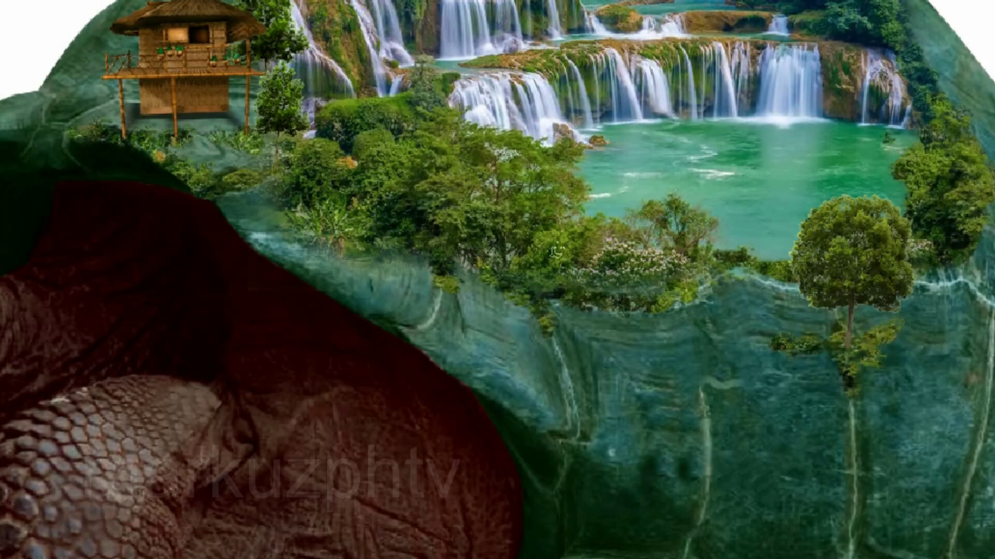
pyautogui.moveTo(913, 284)
pyautogui.mouseDown()
pyautogui.moveTo(977, 289)
pyautogui.moveTo(964, 317)
pyautogui.mouseUp()
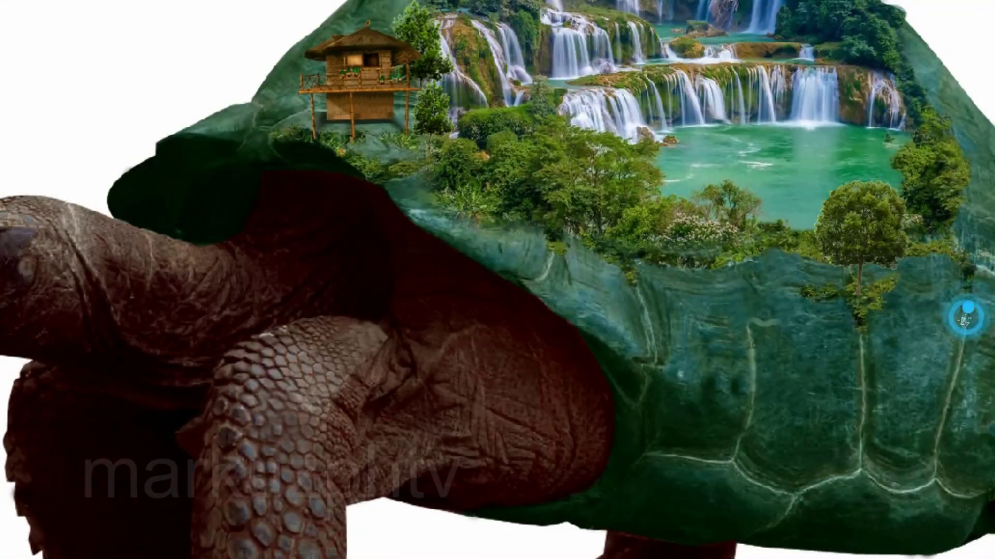
pyautogui.moveTo(634, 279); pyautogui.dragTo(648, 344)
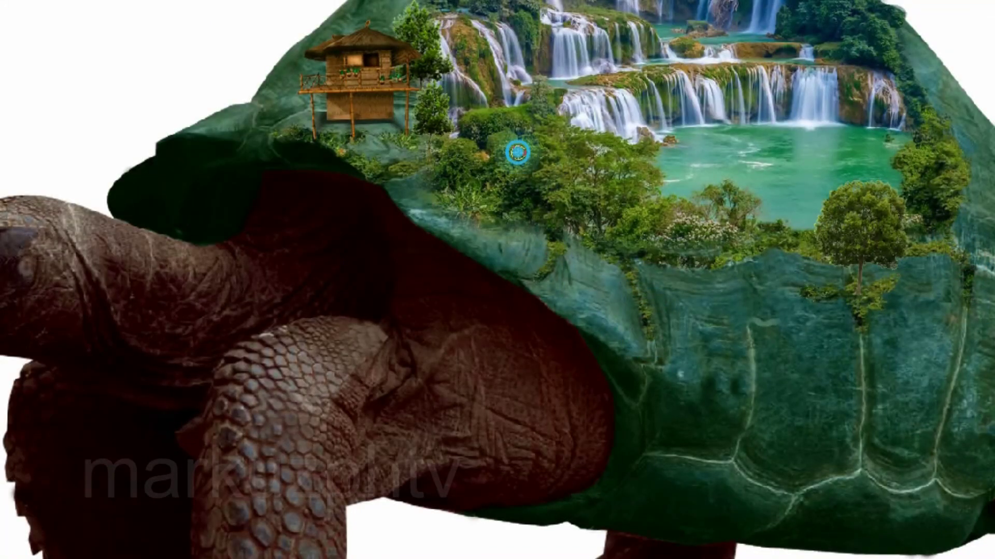
pyautogui.moveTo(753, 386); pyautogui.dragTo(758, 321)
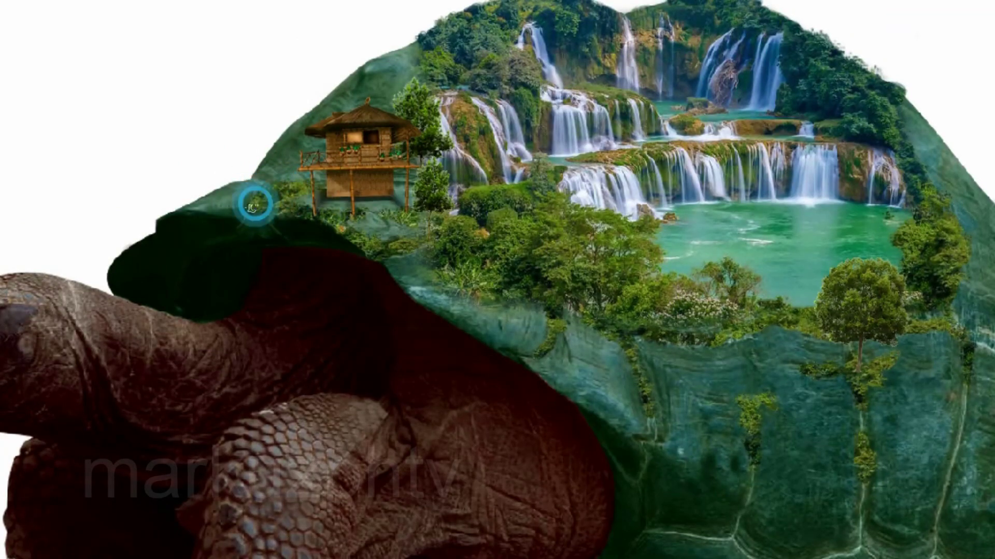
pyautogui.moveTo(248, 199)
pyautogui.mouseDown()
pyautogui.moveTo(195, 200)
pyautogui.moveTo(260, 178)
pyautogui.mouseUp()
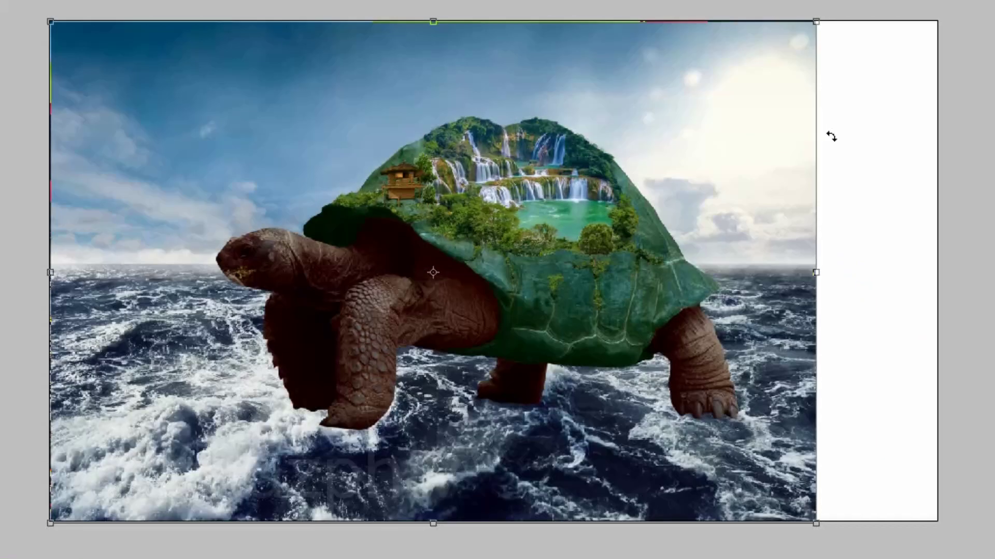
# Scale the stormy ocean to fill the canvas and stretch the underwater image below.
pyautogui.moveTo(827, 133)
pyautogui.mouseDown()
pyautogui.moveTo(933, 46)
pyautogui.moveTo(930, 0)
pyautogui.mouseUp()
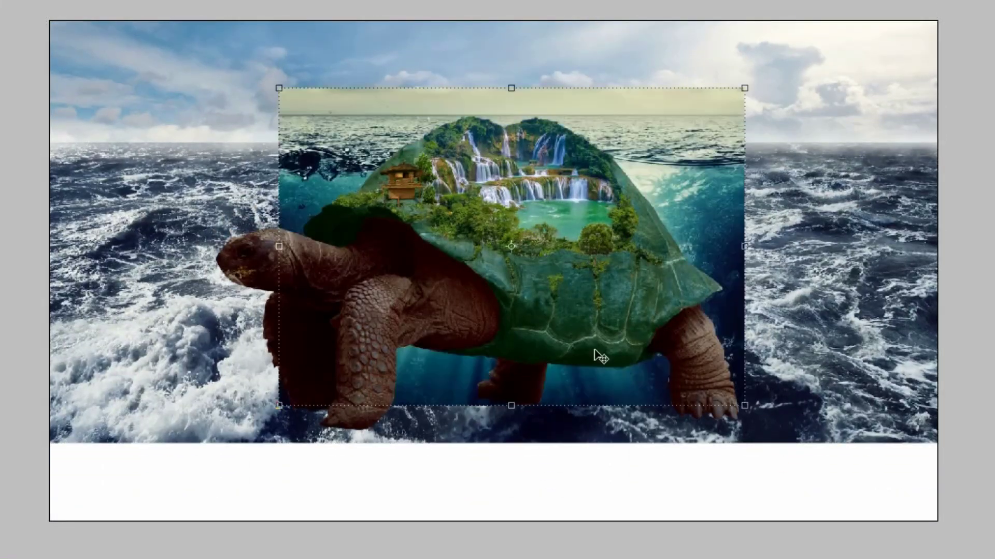
pyautogui.moveTo(601, 357); pyautogui.dragTo(862, 335)
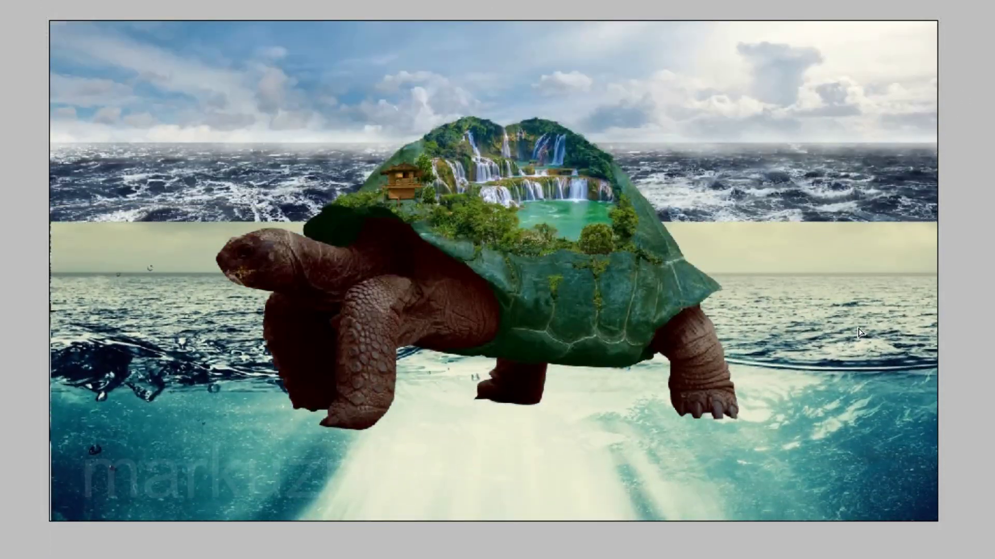
pyautogui.press('Left')
pyautogui.press('Left')
pyautogui.press('Left')
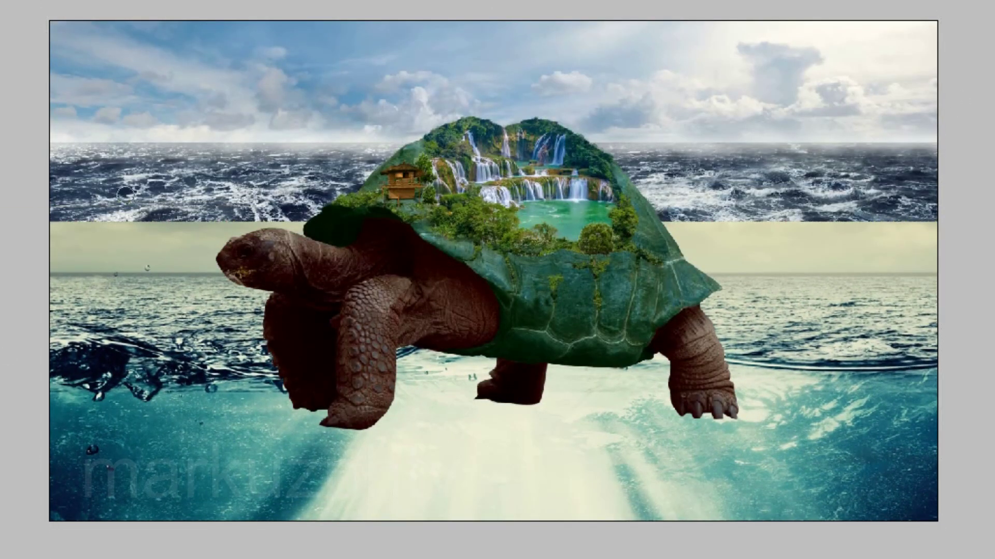
# Mask-paint to blend the stormy water on both sides of the tortoise.
pyautogui.rightClick(168, 162)
pyautogui.click(111, 228)
pyautogui.moveTo(153, 226); pyautogui.dragTo(137, 219)
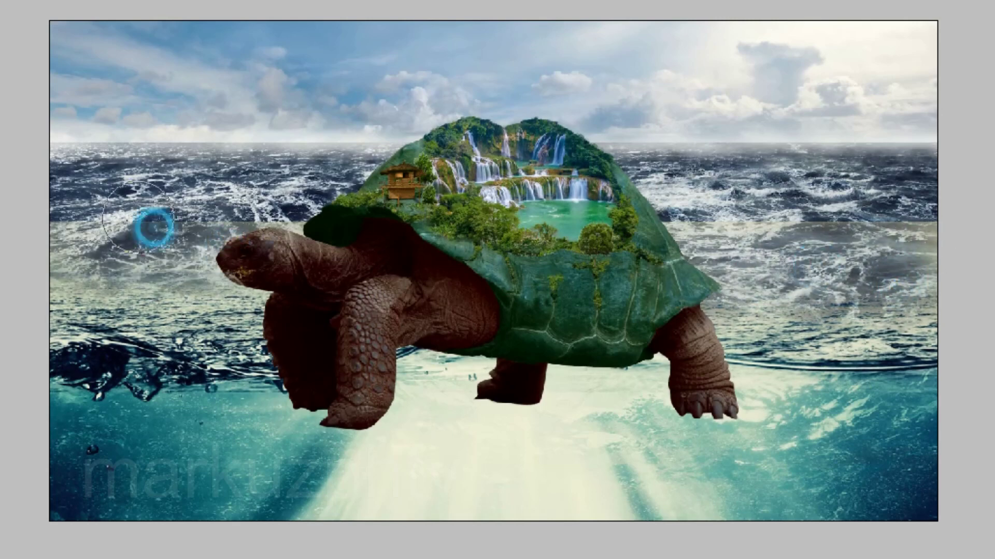
pyautogui.moveTo(971, 286)
pyautogui.mouseDown()
pyautogui.moveTo(311, 260)
pyautogui.moveTo(166, 286)
pyautogui.mouseUp()
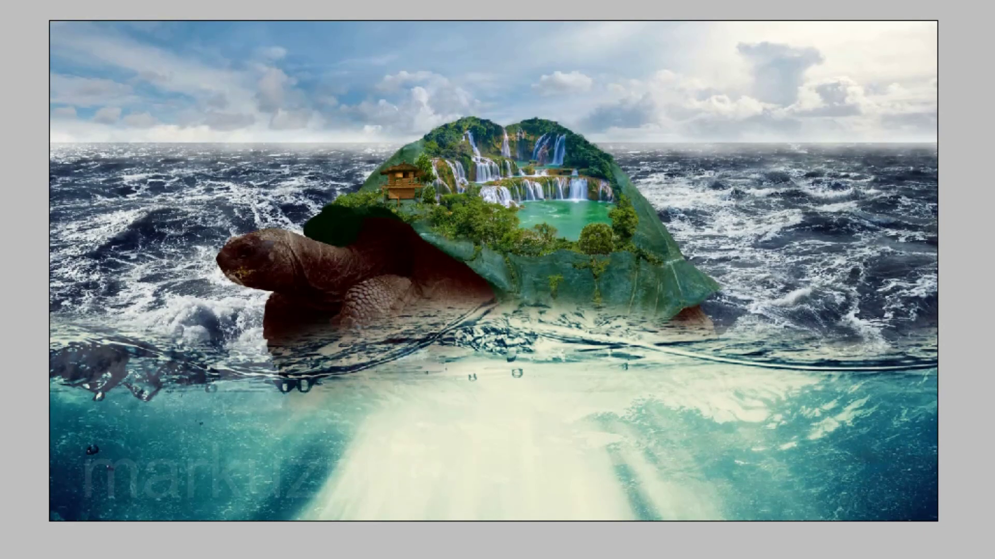
# Duplicate the current layer and bring up Color Balance.
pyautogui.hotkey('alt', 'l')
pyautogui.press('d')
pyautogui.press('Return')
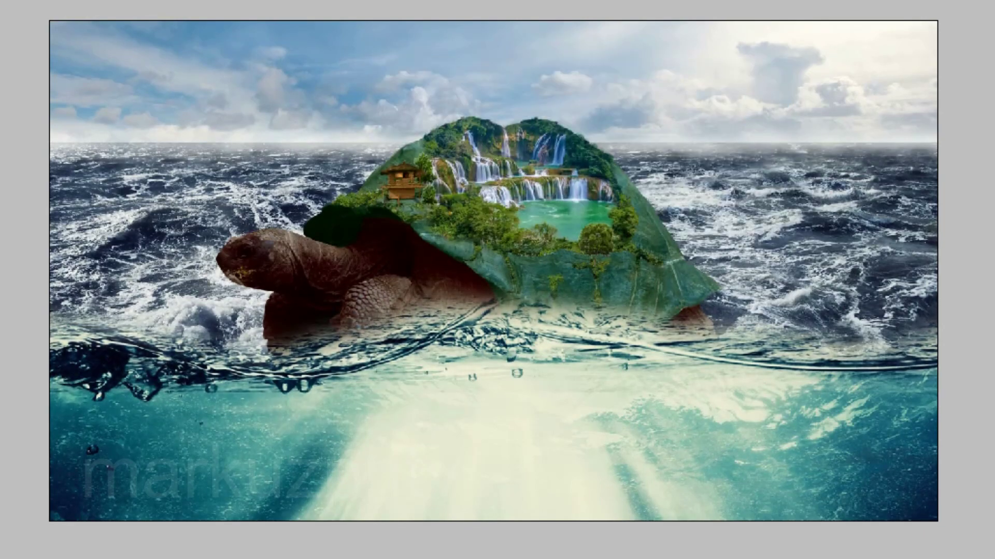
pyautogui.hotkey('ctrl', 'b')
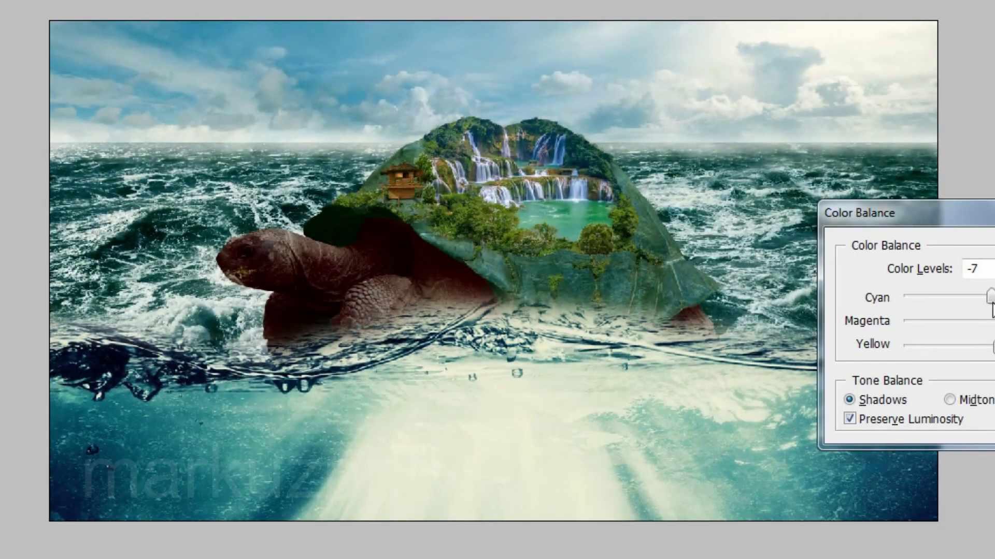
# Apply the Color Balance shift toward cyan (-7) and duplicate the layer.
pyautogui.press('Return')
pyautogui.hotkey('alt', 'l')
pyautogui.press('d')
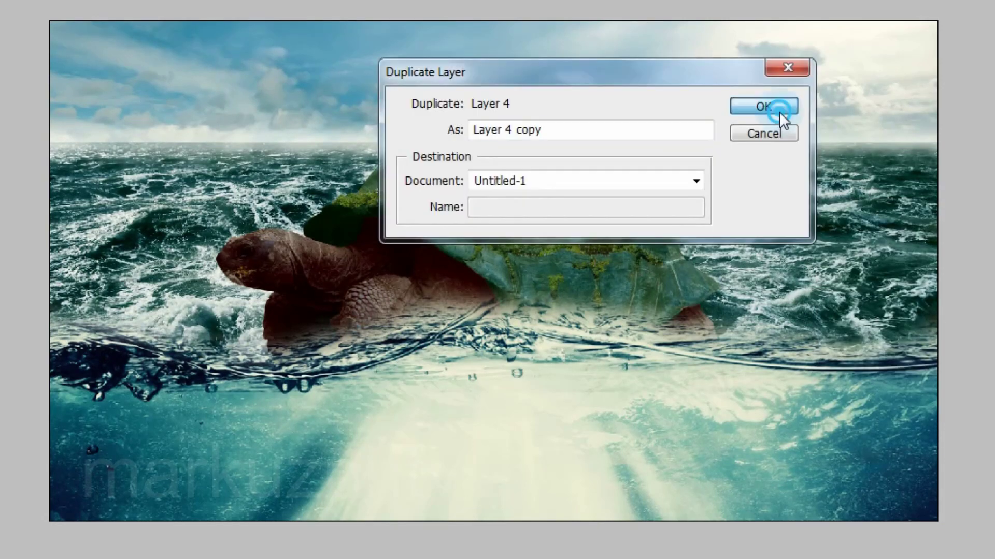
pyautogui.click(763, 105)
# Mask-paint to faintly reveal the tortoise's body and legs below the waterline.
pyautogui.moveTo(328, 391)
pyautogui.mouseDown()
pyautogui.moveTo(334, 355)
pyautogui.moveTo(394, 362)
pyautogui.mouseUp()
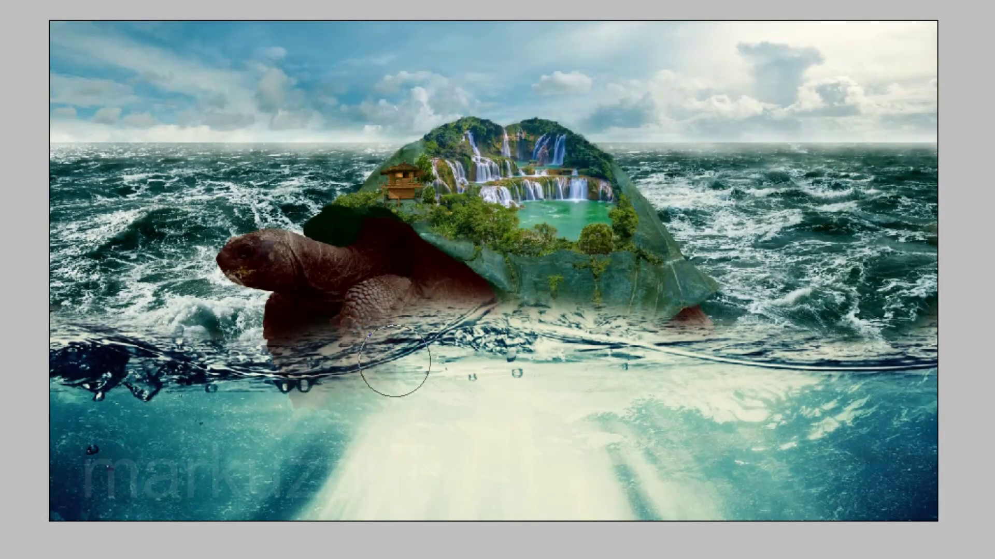
pyautogui.moveTo(337, 352); pyautogui.dragTo(668, 422)
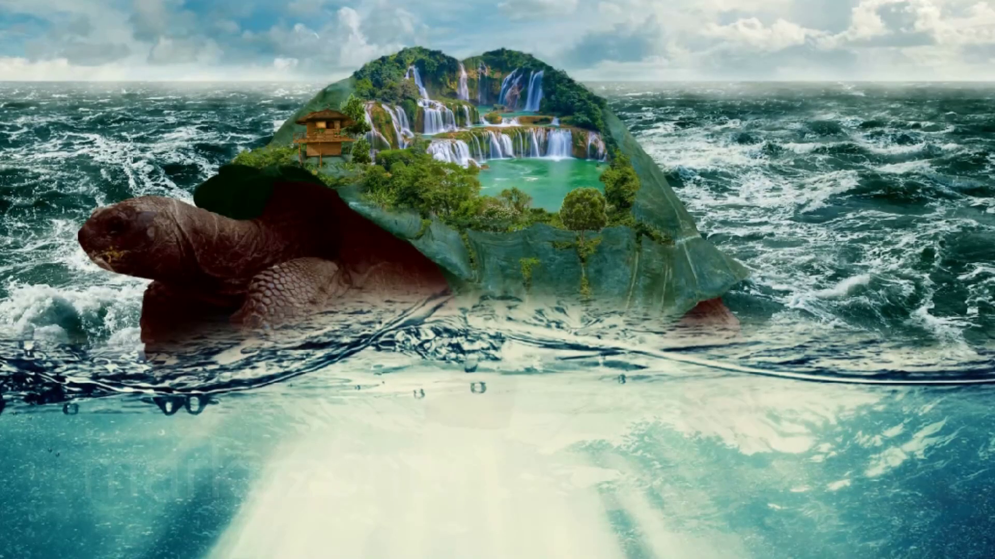
pyautogui.moveTo(468, 385); pyautogui.dragTo(799, 397)
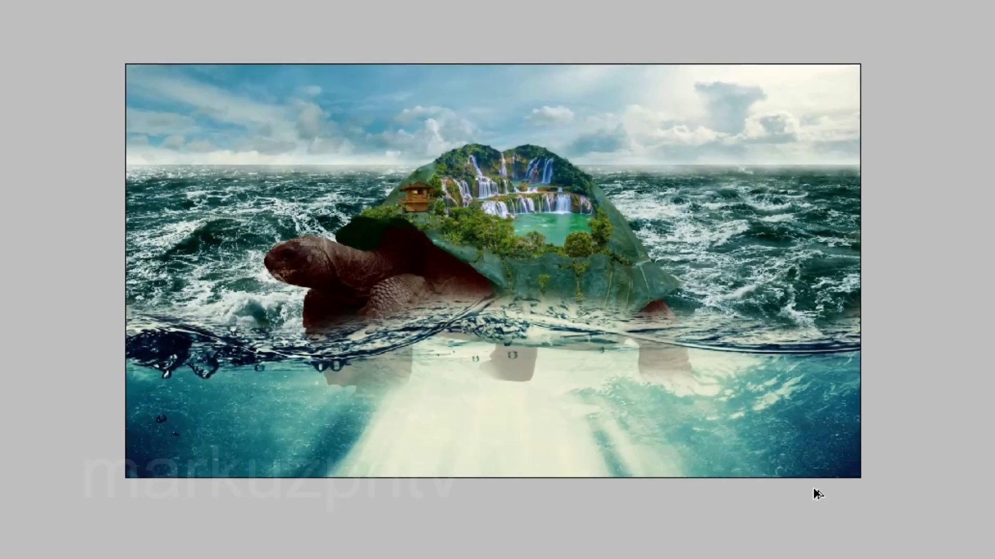
pyautogui.hotkey('ctrl', '0')
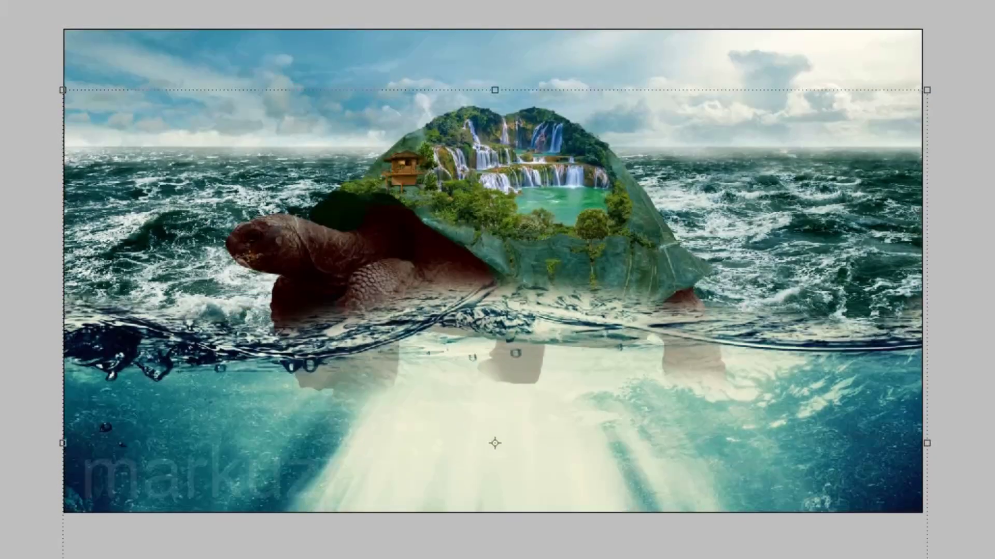
# Nudge the tortoise up, lower brightness and contrast, and adjust Selective Color greens.
pyautogui.moveTo(494, 310); pyautogui.dragTo(494, 295)
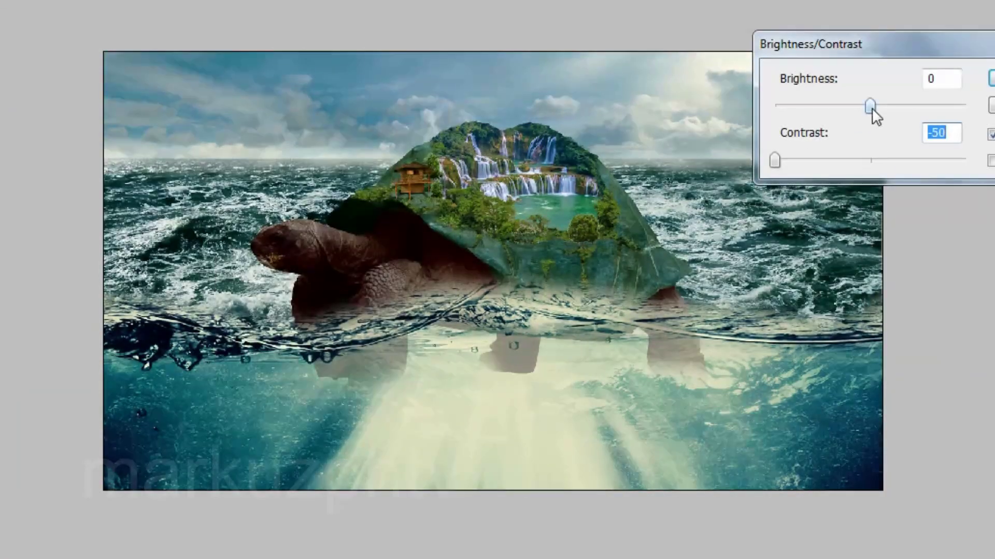
pyautogui.moveTo(872, 108)
pyautogui.mouseDown()
pyautogui.moveTo(806, 106)
pyautogui.moveTo(836, 107)
pyautogui.mouseUp()
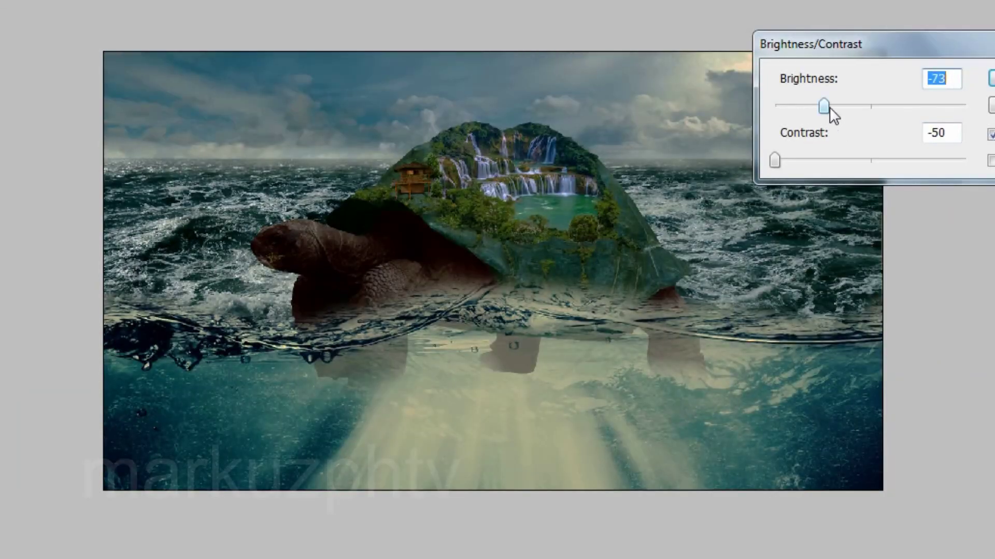
pyautogui.moveTo(774, 161); pyautogui.dragTo(793, 161)
pyautogui.press('Return')
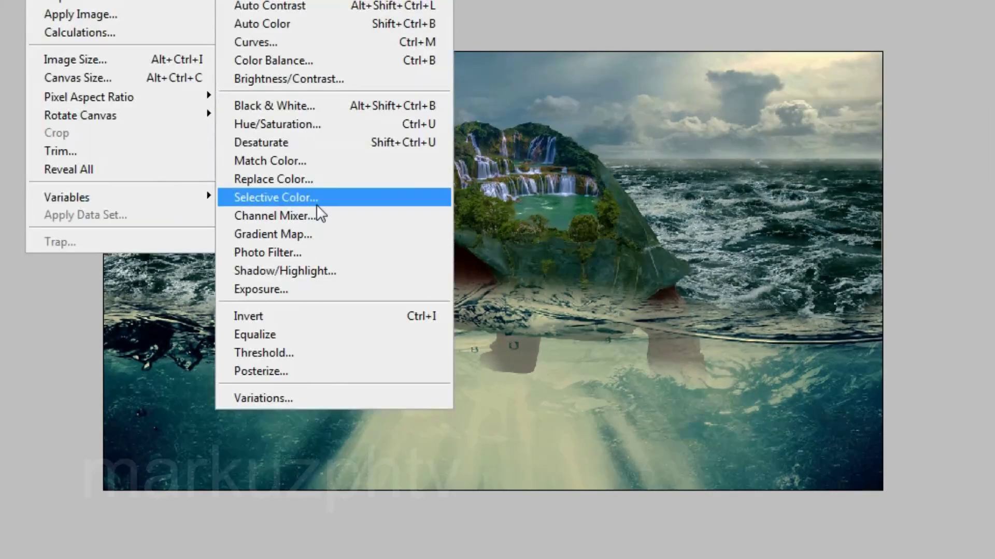
pyautogui.click(986, 123)
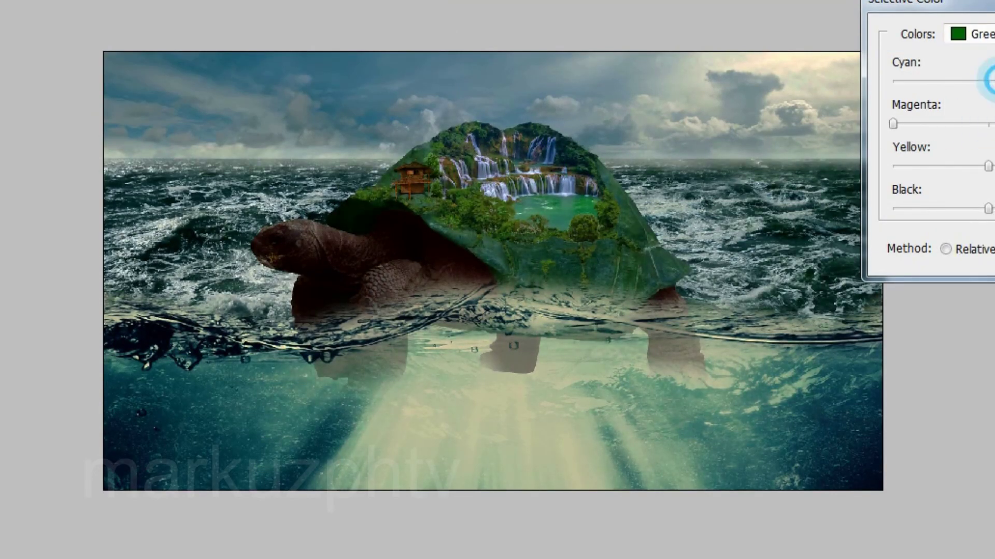
pyautogui.press('Return')
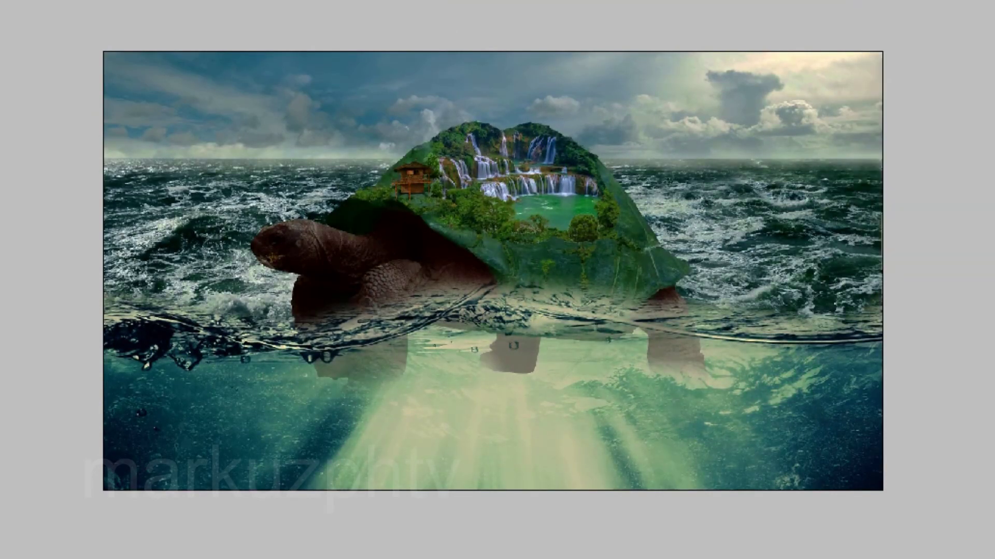
pyautogui.hotkey('ctrl', 'l')
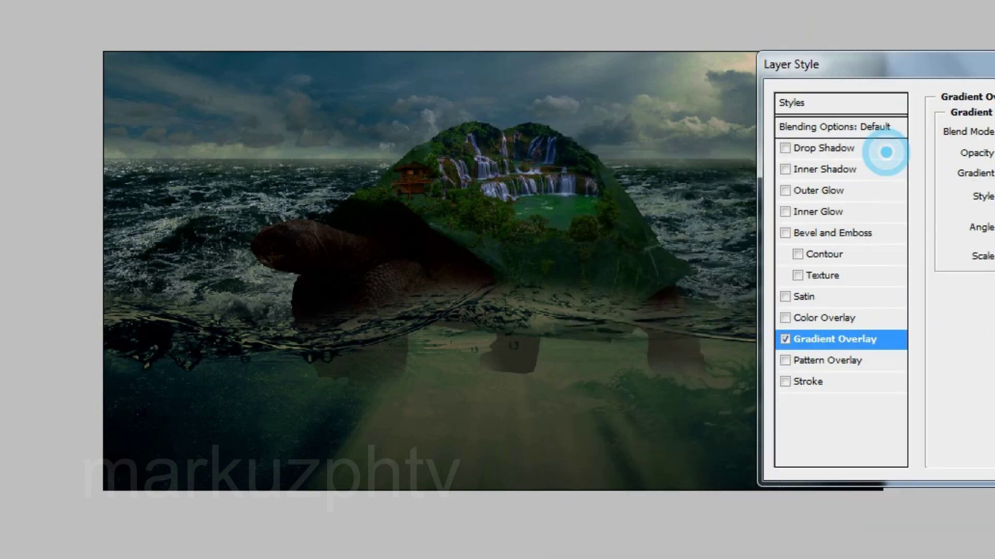
# Darken the lower sea's gradient overlay, render clouds, and add a 105mm Prime lens flare at 131%.
pyautogui.moveTo(611, 436); pyautogui.dragTo(617, 414)
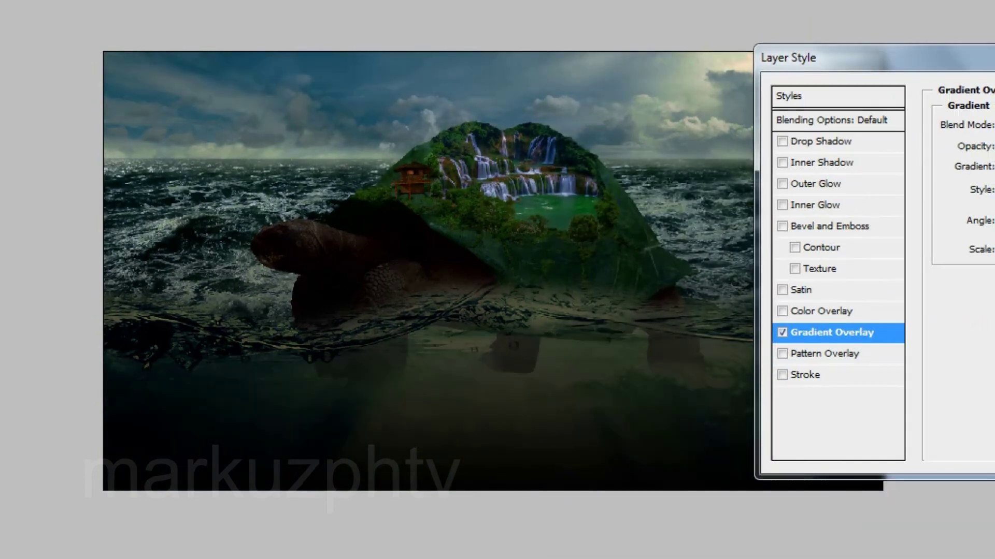
pyautogui.press('Return')
pyautogui.click(443, 204)
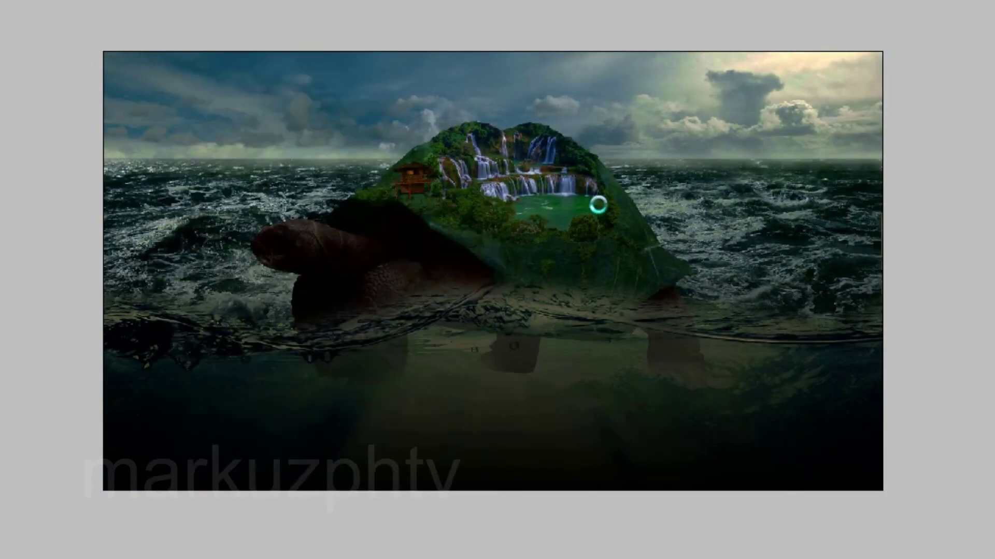
pyautogui.click(613, 325)
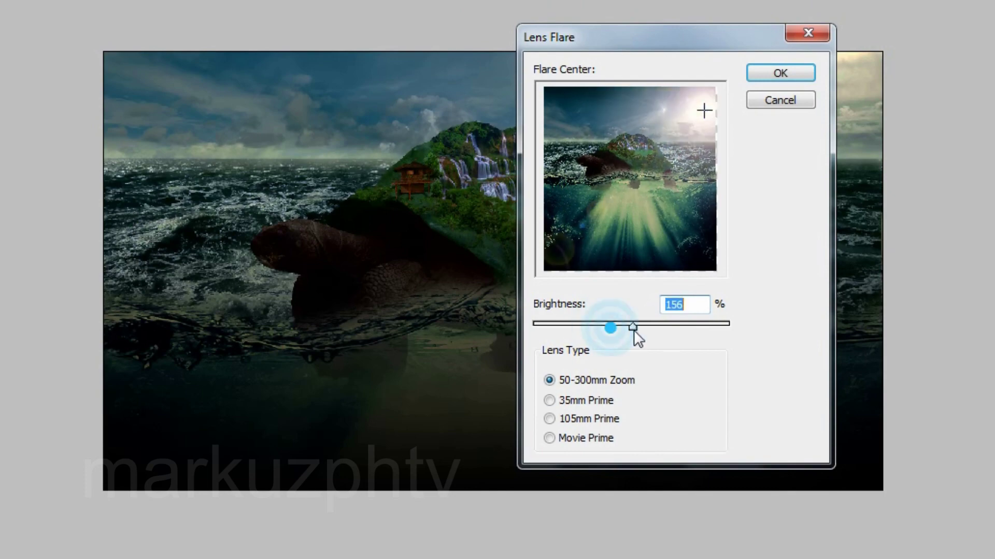
pyautogui.click(576, 418)
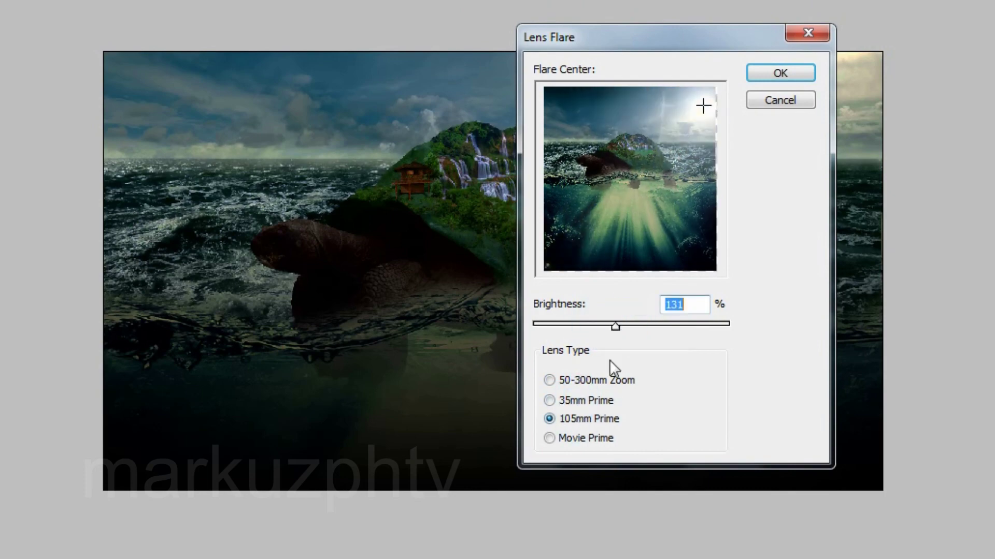
pyautogui.write('131')
pyautogui.press('Return')
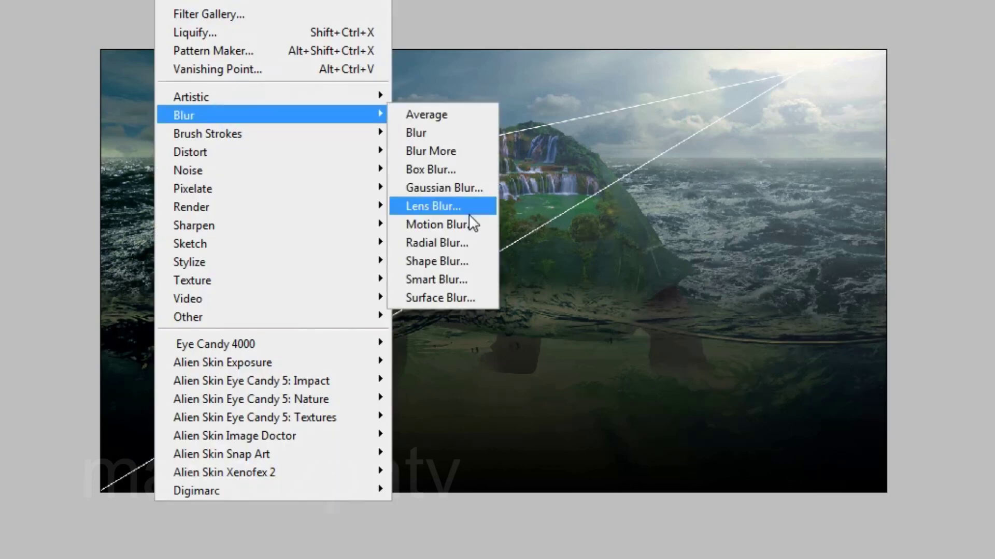
# Motion-blur the flare into long, angled light streaks across the sky.
pyautogui.click(439, 222)
pyautogui.moveTo(893, 331); pyautogui.dragTo(901, 331)
pyautogui.click(915, 269)
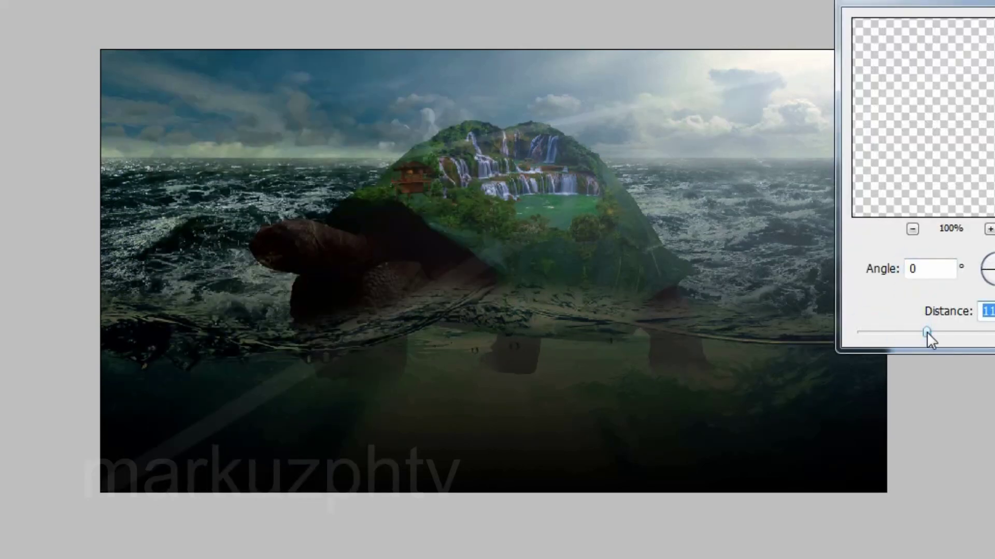
pyautogui.press('Return')
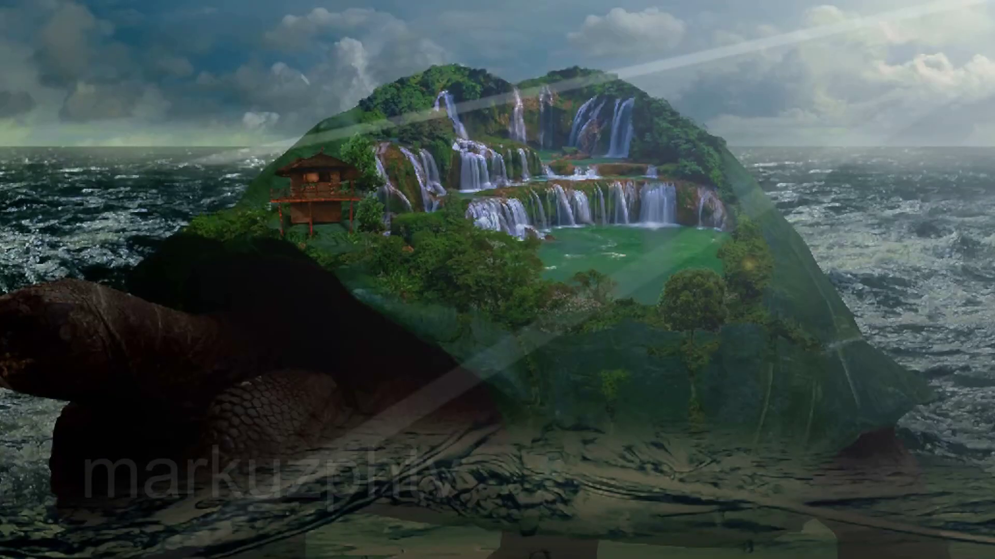
# Shrink the brush size and enable Scattering in the brush settings.
pyautogui.rightClick(511, 145)
pyautogui.moveTo(580, 181); pyautogui.dragTo(566, 182)
pyautogui.press('Return')
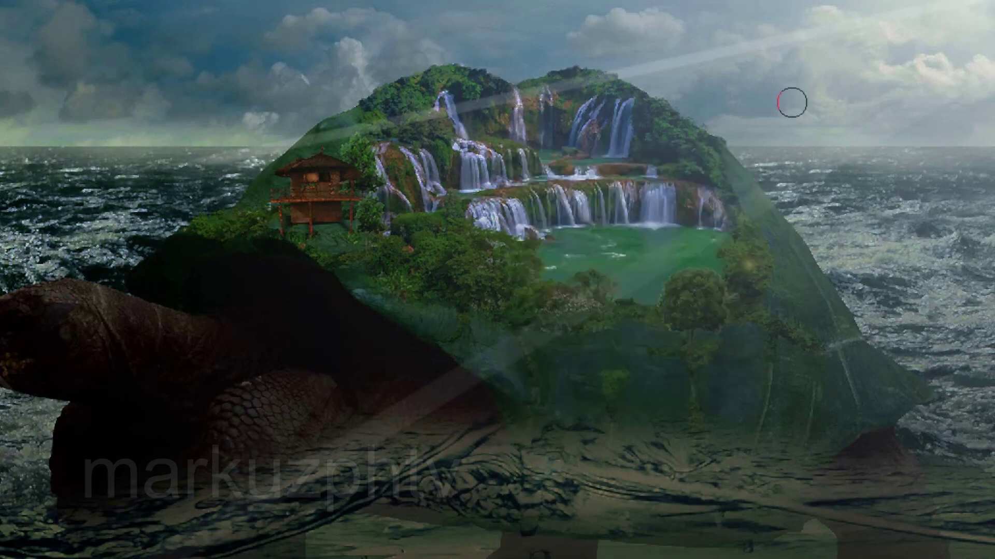
pyautogui.press('F5')
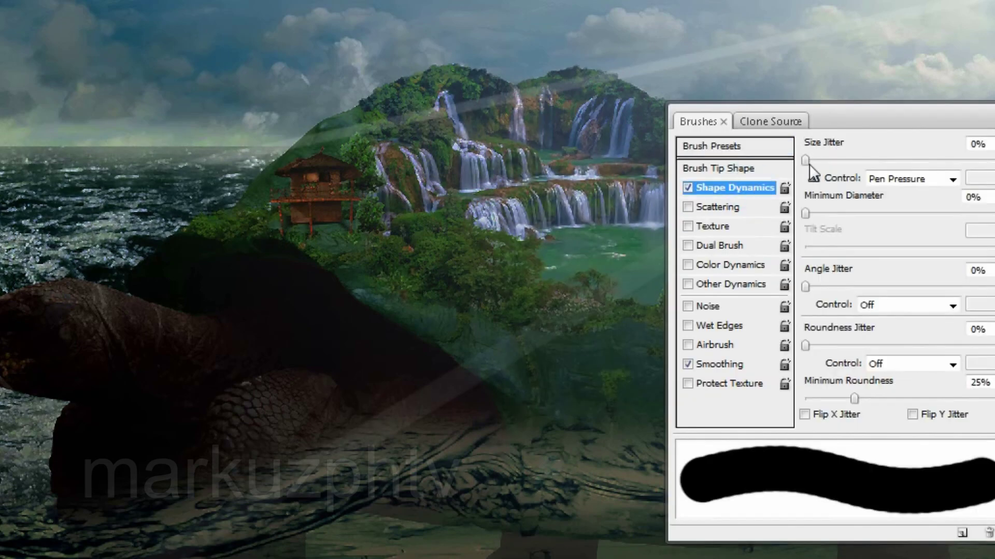
pyautogui.click(723, 204)
pyautogui.press('F5')
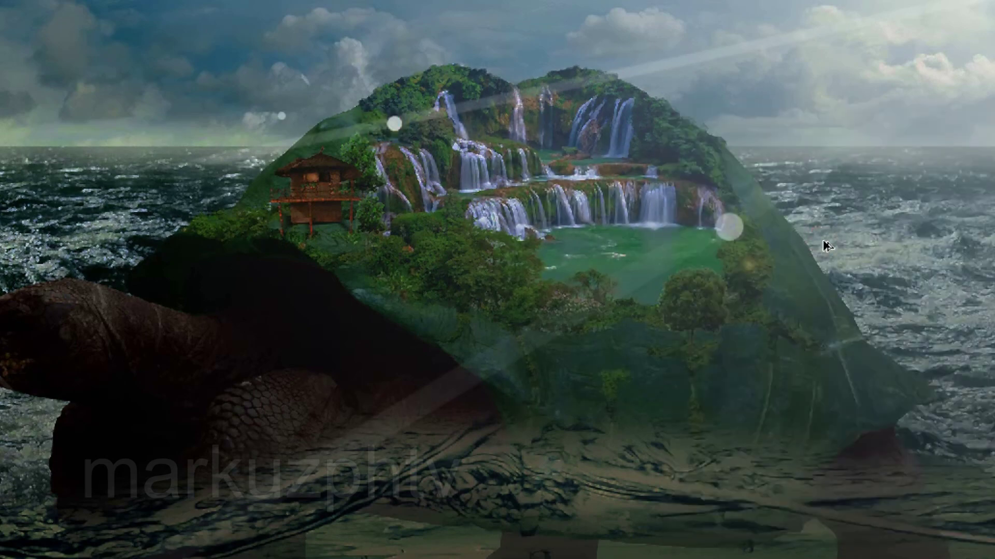